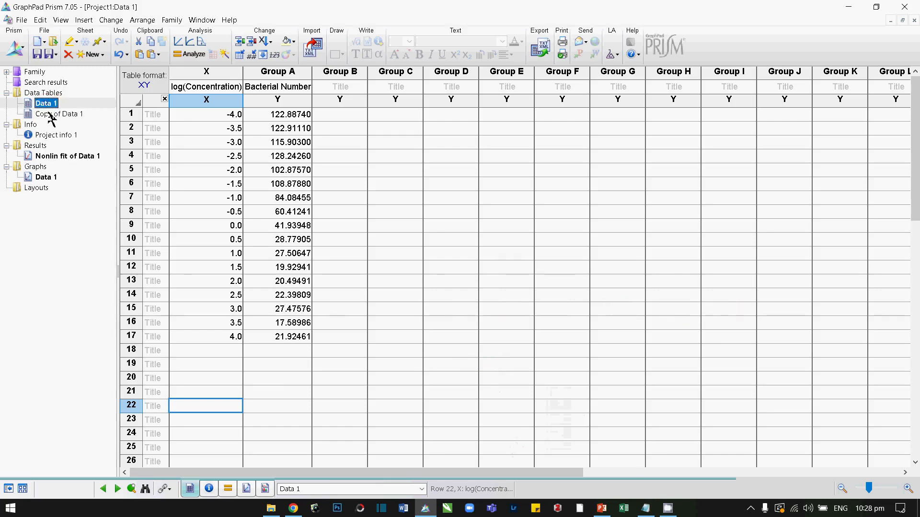
Step: Rename the Data 1 data table as MIC
{"action": "left_click", "coordinate": [49, 115]}
{"action": "left_click", "coordinate": [45, 105]}
{"action": "right_click", "coordinate": [45, 107]}
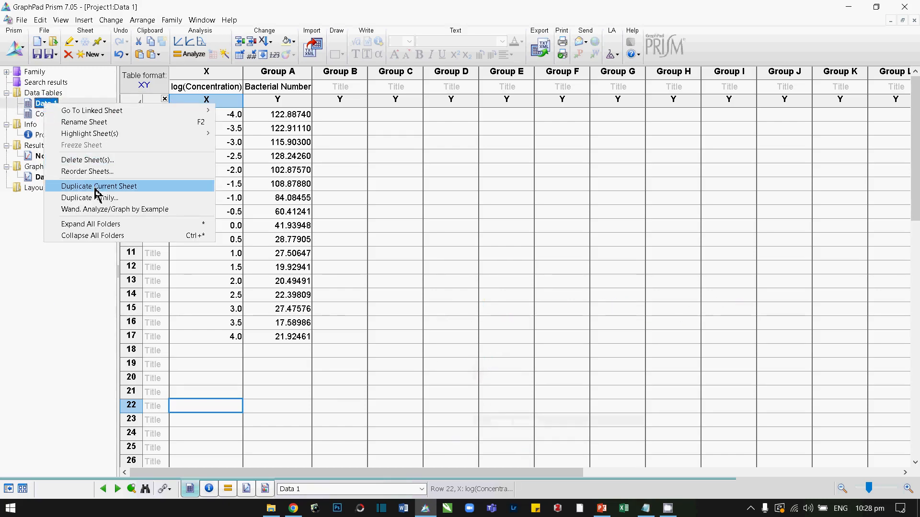
{"action": "left_click", "coordinate": [83, 124]}
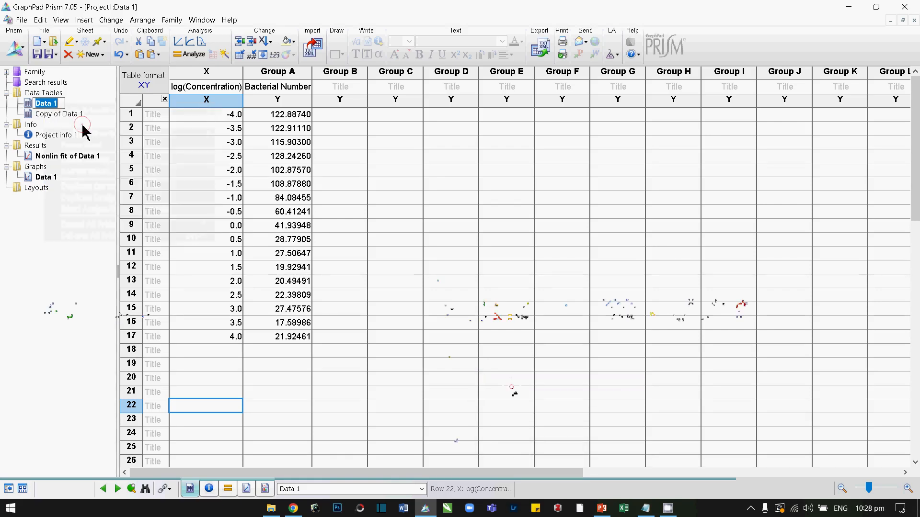
{"action": "type", "text": "MIC"}
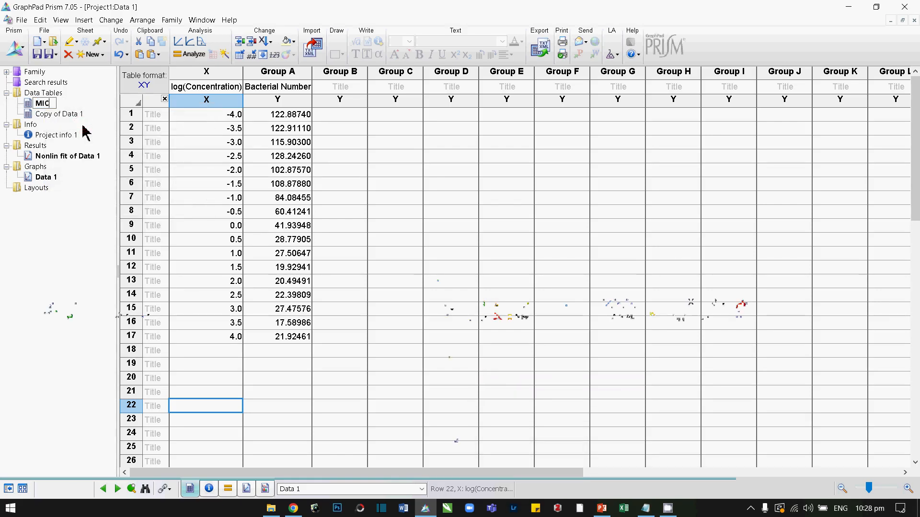
{"action": "key", "text": "Return"}
Step: Rename the Copy of Data 1 data table as NIC
{"action": "left_click", "coordinate": [62, 115]}
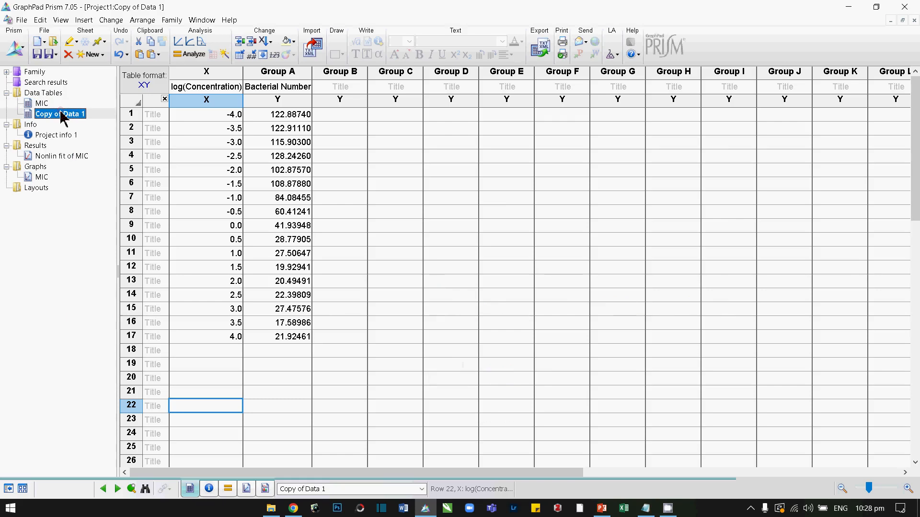
{"action": "right_click", "coordinate": [62, 115]}
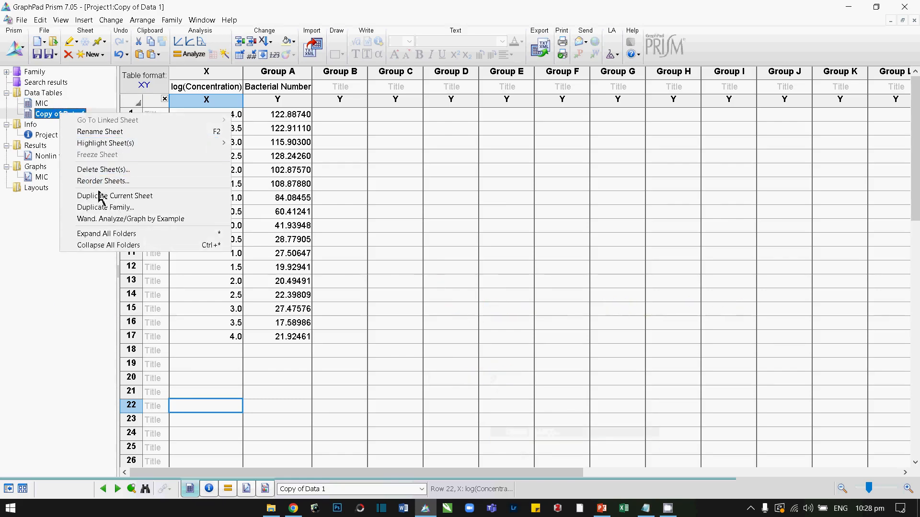
{"action": "left_click", "coordinate": [101, 132]}
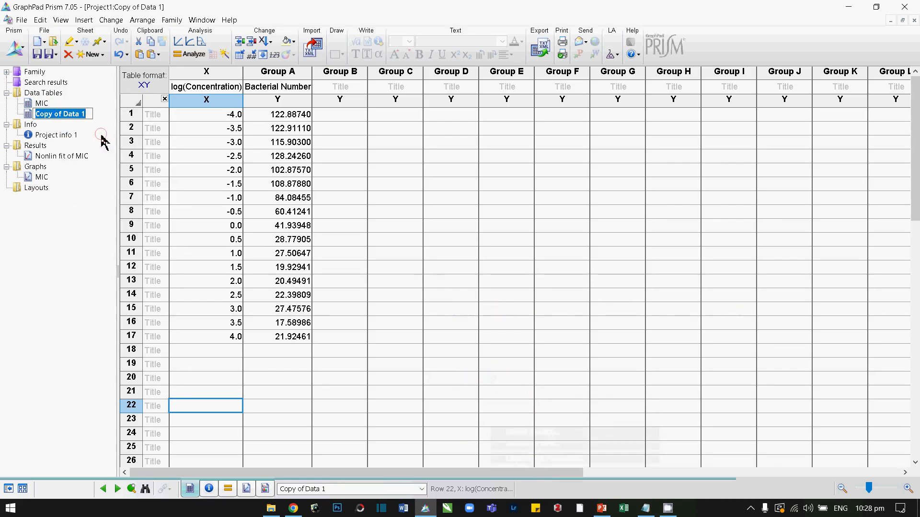
{"action": "type", "text": "NIC"}
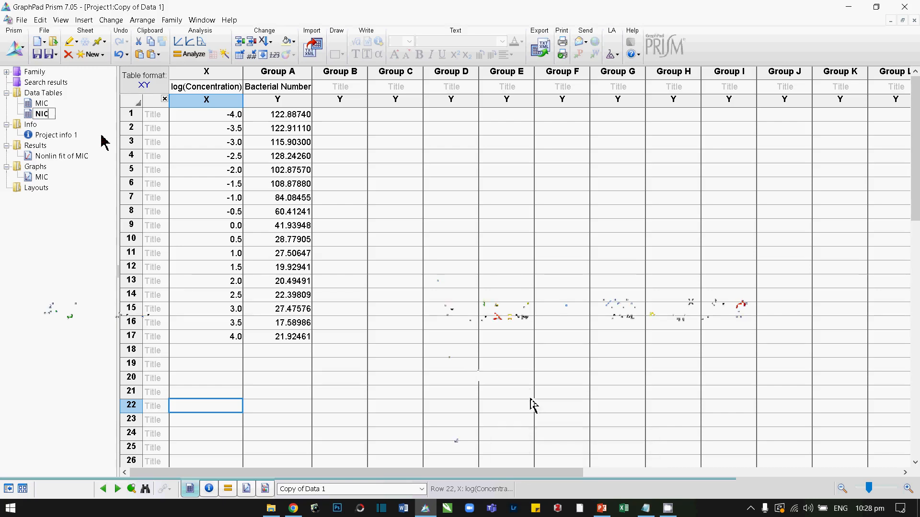
{"action": "left_click", "coordinate": [43, 102]}
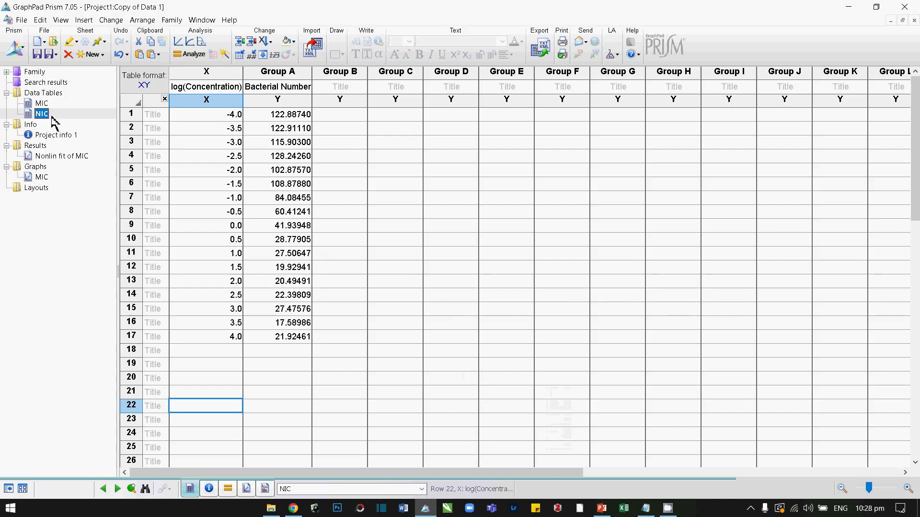
Step: Start a nonlinear regression (curve fit) analysis of the Bacterial Number data in the NIC table
{"action": "left_click", "coordinate": [45, 102]}
{"action": "left_click", "coordinate": [47, 115]}
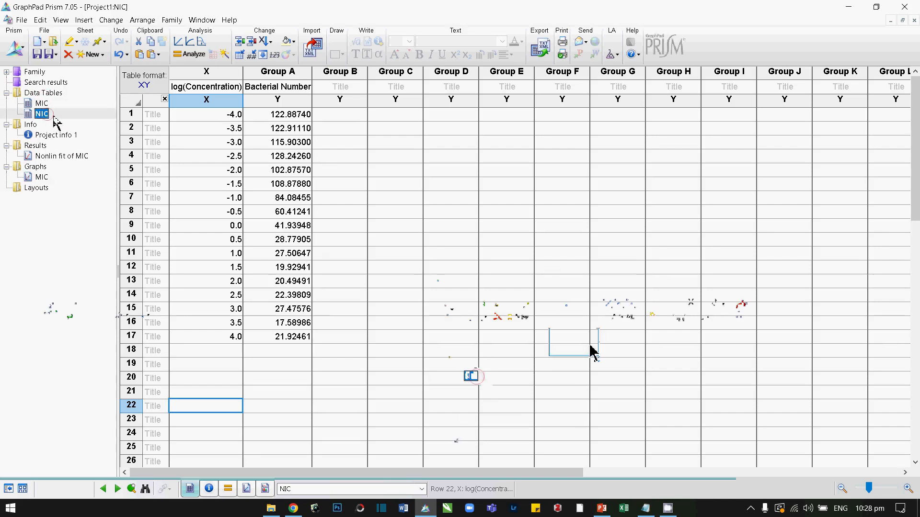
{"action": "left_click", "coordinate": [189, 53]}
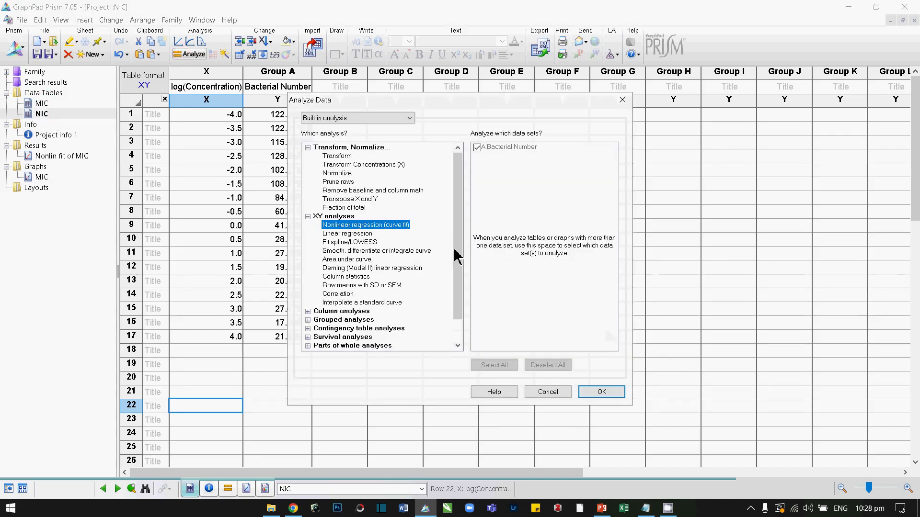
{"action": "left_click", "coordinate": [597, 396]}
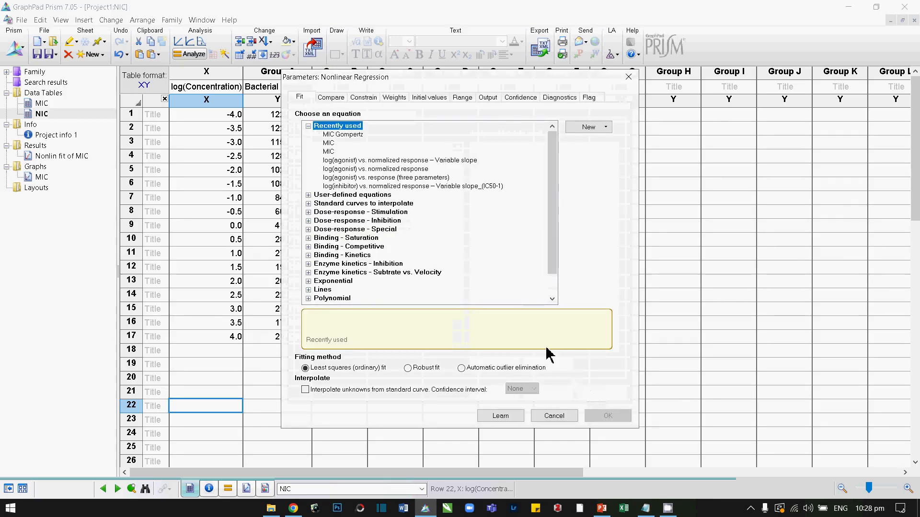
Step: Create a new user-defined explicit equation named "NIC Gompertz"
{"action": "left_click", "coordinate": [592, 127]}
{"action": "left_click", "coordinate": [607, 141]}
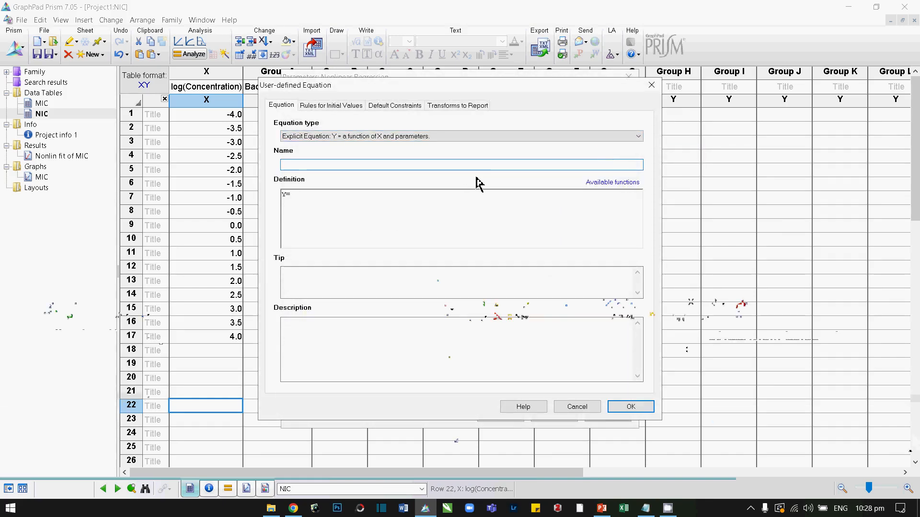
{"action": "type", "text": "NIC Gomp"}
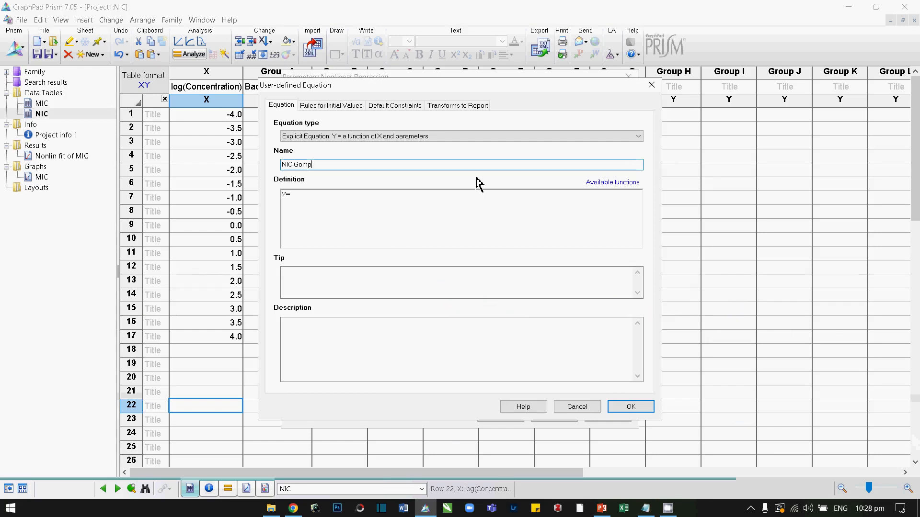
{"action": "type", "text": "ertz"}
Step: Replace the equation definition with the two NIC lines copied from Notepad: M=logNIC + 1.718/Slope and Y= Bottom + Span*exp(-1*exp(Slope*(X-M)))
{"action": "left_click", "coordinate": [385, 240]}
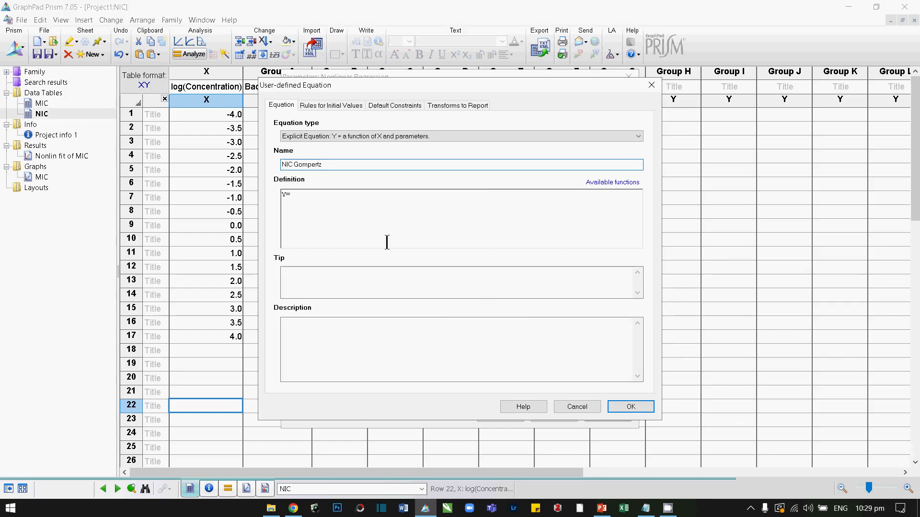
{"action": "left_click", "coordinate": [646, 509]}
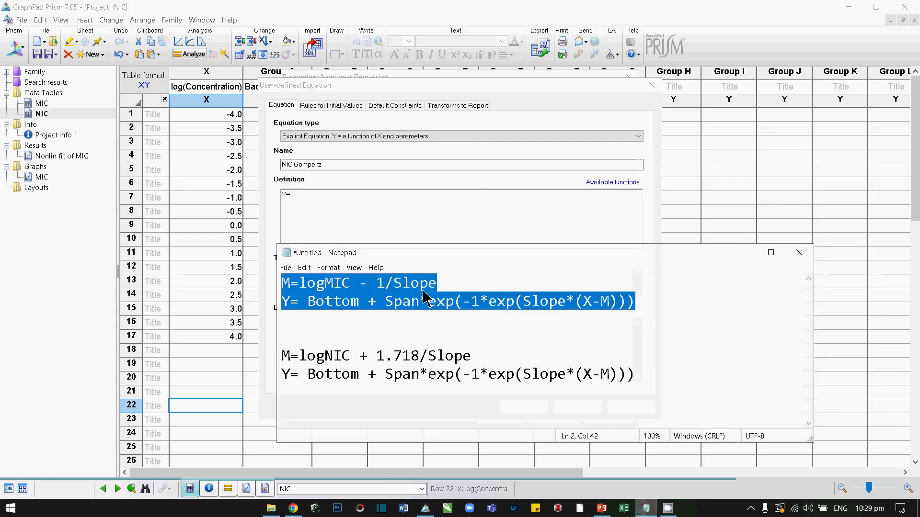
{"action": "left_click_drag", "start_coordinate": [282, 356], "coordinate": [639, 378]}
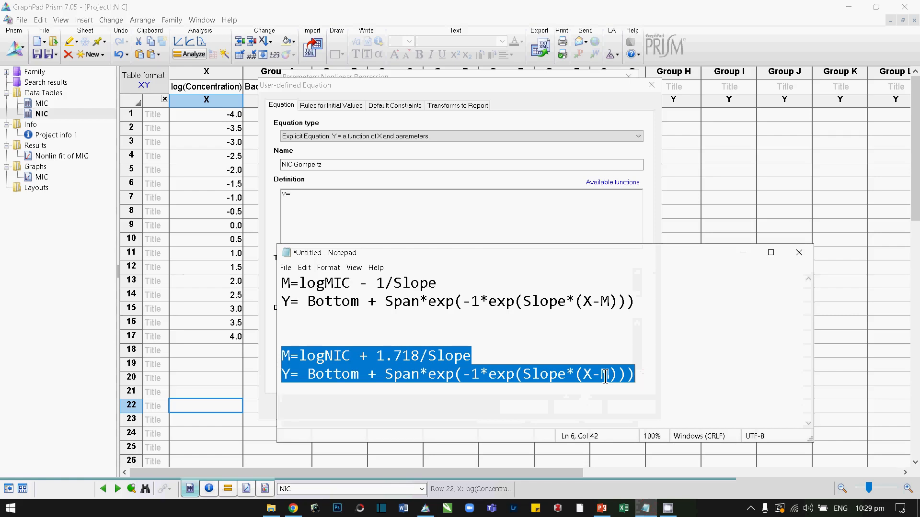
{"action": "right_click", "coordinate": [381, 370]}
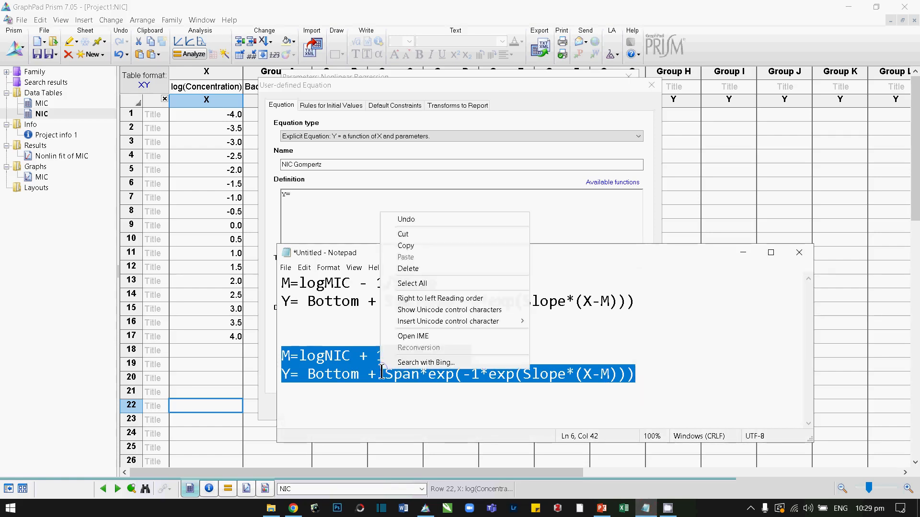
{"action": "left_click", "coordinate": [430, 247]}
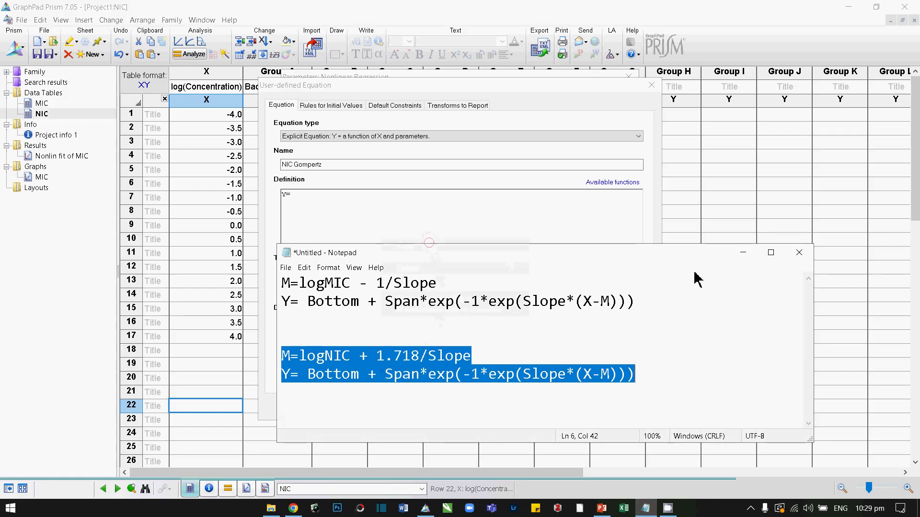
{"action": "left_click", "coordinate": [742, 254]}
{"action": "left_click_drag", "start_coordinate": [282, 194], "coordinate": [298, 197]}
{"action": "key", "text": "ctrl+v"}
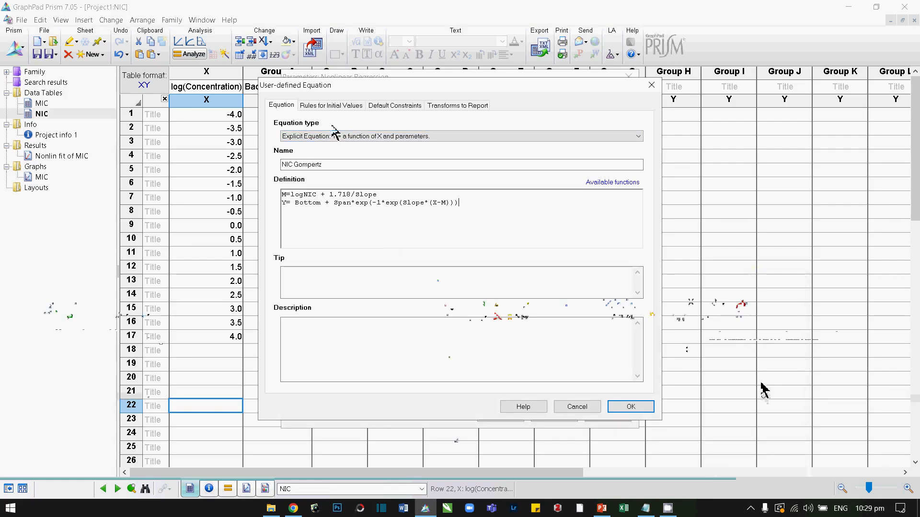
Step: Set the initial values of logNIC, Slope, Bottom and Span to 1 each
{"action": "left_click", "coordinate": [331, 106]}
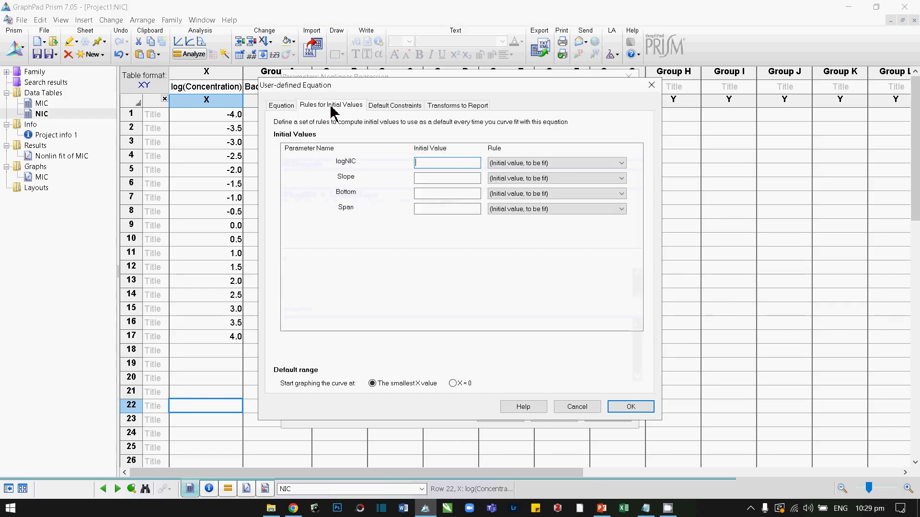
{"action": "type", "text": "1"}
{"action": "left_click", "coordinate": [442, 180]}
{"action": "type", "text": "1"}
{"action": "left_click", "coordinate": [442, 194]}
{"action": "type", "text": "1"}
{"action": "left_click", "coordinate": [438, 208]}
{"action": "type", "text": "1"}
Step: Set the initial value rules to *(Value of X at YMID) for logNIC, *YMIN for Bottom and *(YMAX-YMIN) for Span
{"action": "left_click", "coordinate": [518, 164]}
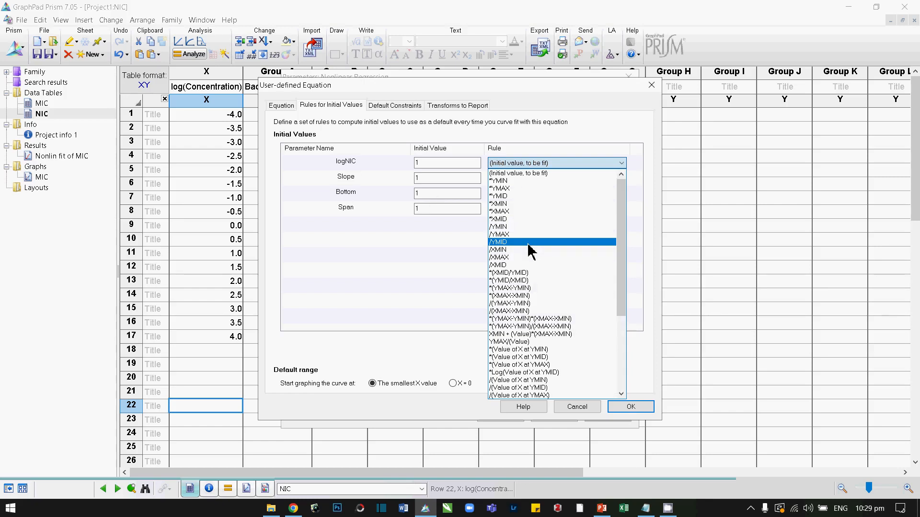
{"action": "left_click_drag", "start_coordinate": [620, 244], "coordinate": [621, 270]}
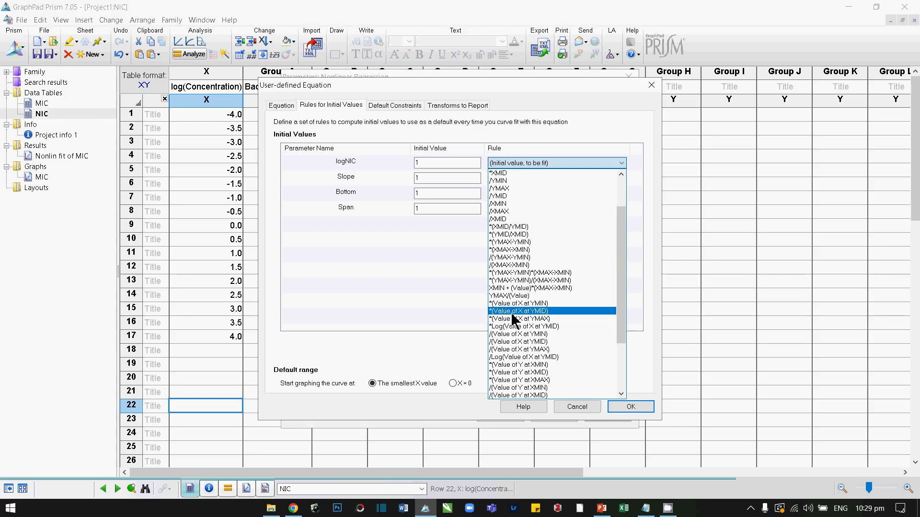
{"action": "left_click", "coordinate": [514, 311]}
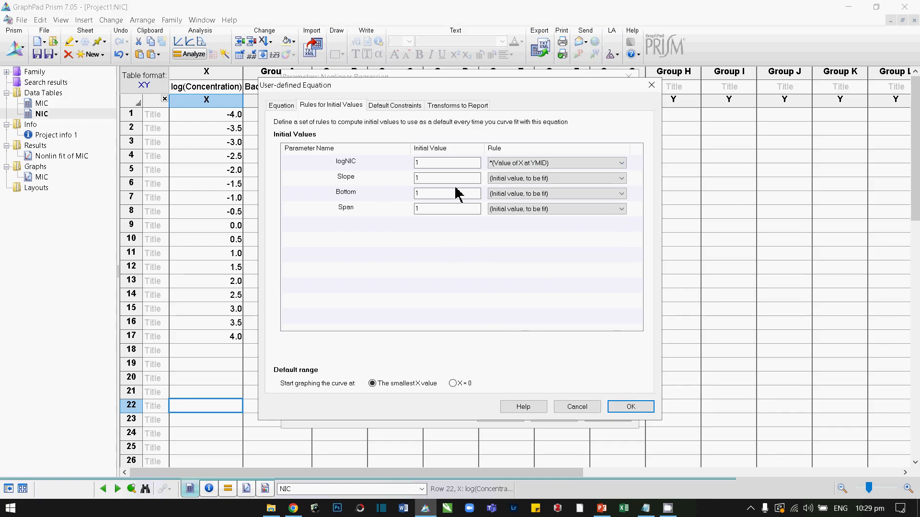
{"action": "left_click", "coordinate": [513, 194]}
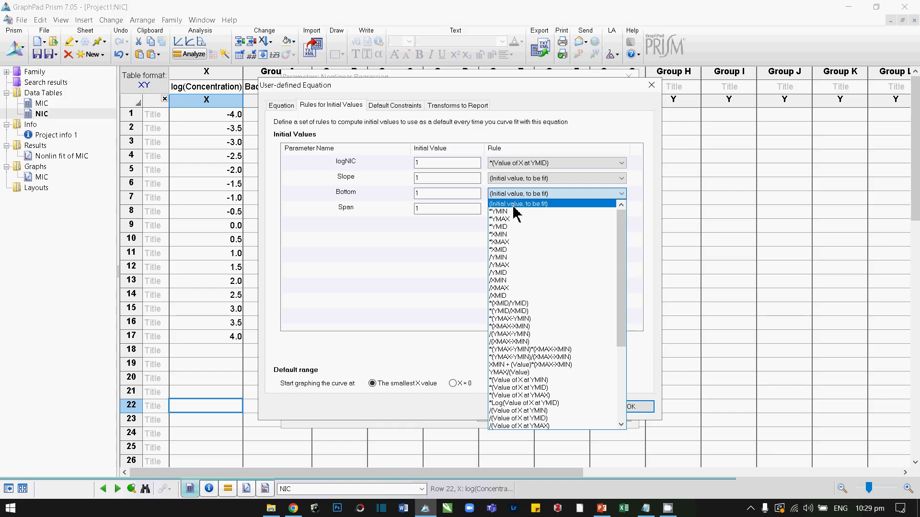
{"action": "left_click", "coordinate": [514, 211]}
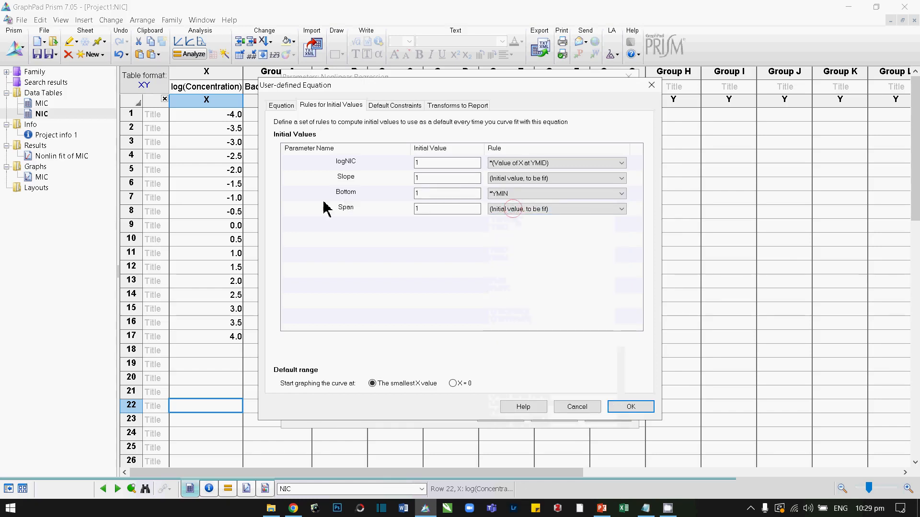
{"action": "left_click", "coordinate": [496, 210]}
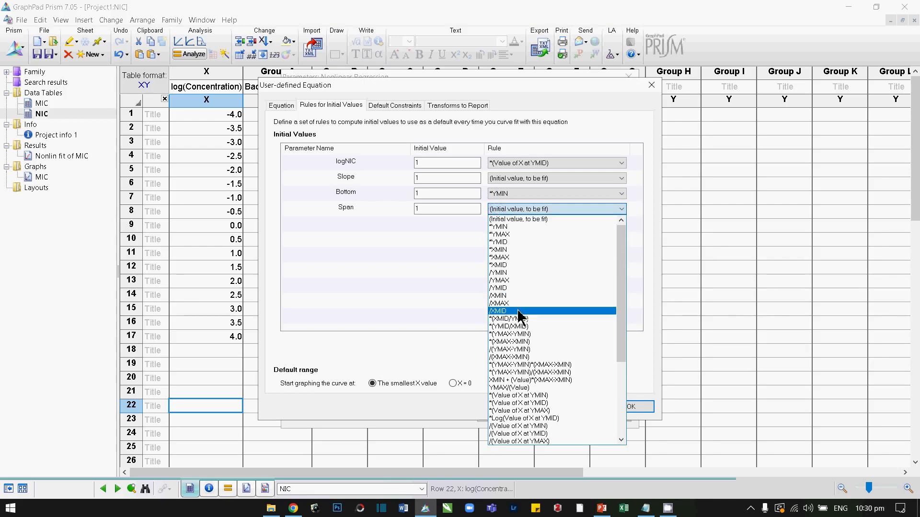
{"action": "left_click", "coordinate": [527, 334]}
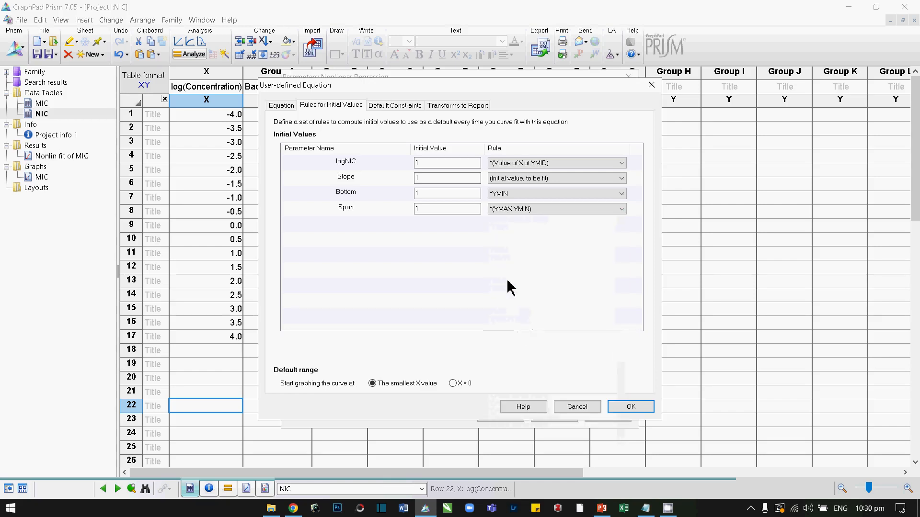
Step: Leave the default parameter constraints as they are and add a reported transform named NIC, defined as 10^logNIC
{"action": "left_click", "coordinate": [404, 109]}
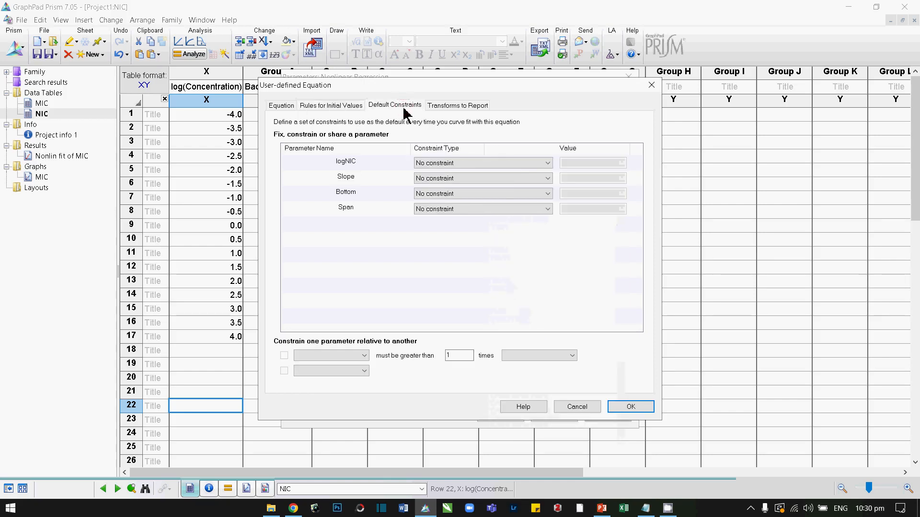
{"action": "left_click", "coordinate": [454, 106]}
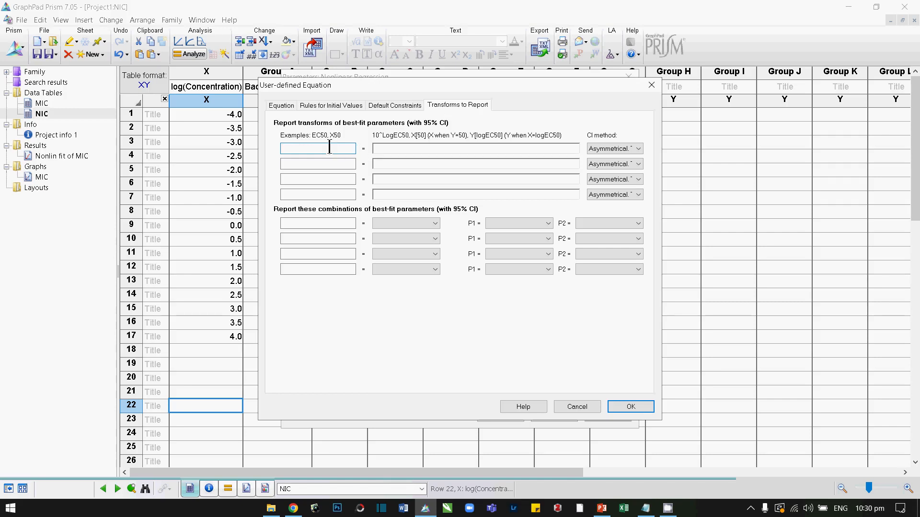
{"action": "left_click", "coordinate": [378, 150]}
{"action": "type", "text": "NIC"}
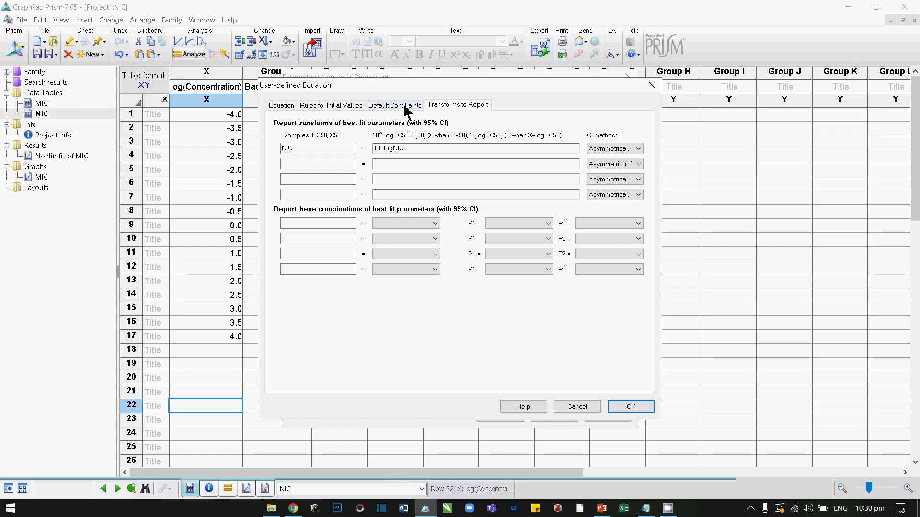
Step: Review the equation's settings, save it, and select NIC Gompertz as the equation to fit
{"action": "left_click", "coordinate": [405, 106]}
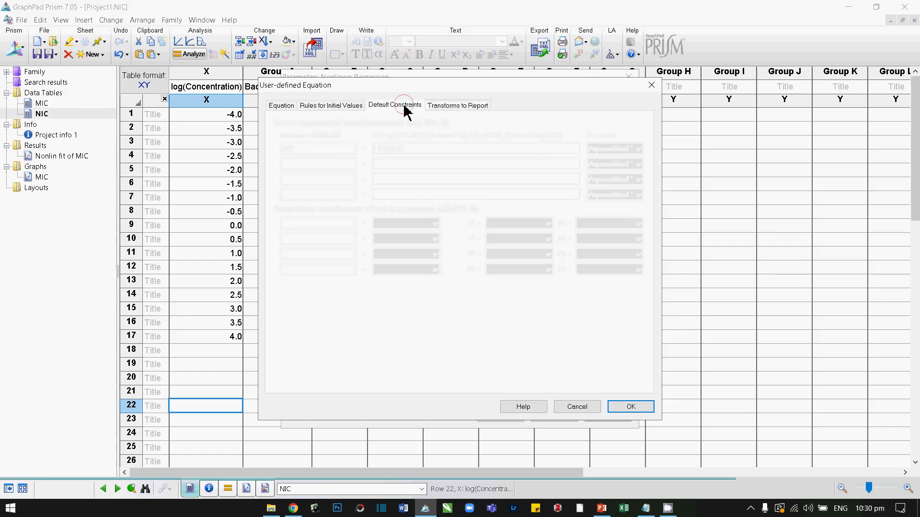
{"action": "left_click", "coordinate": [333, 108]}
{"action": "left_click", "coordinate": [281, 106]}
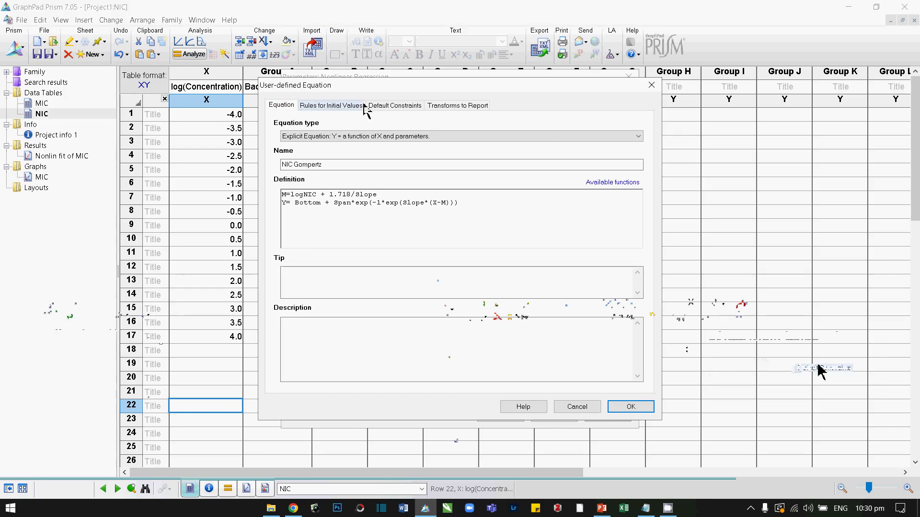
{"action": "left_click", "coordinate": [396, 104]}
{"action": "left_click", "coordinate": [454, 109]}
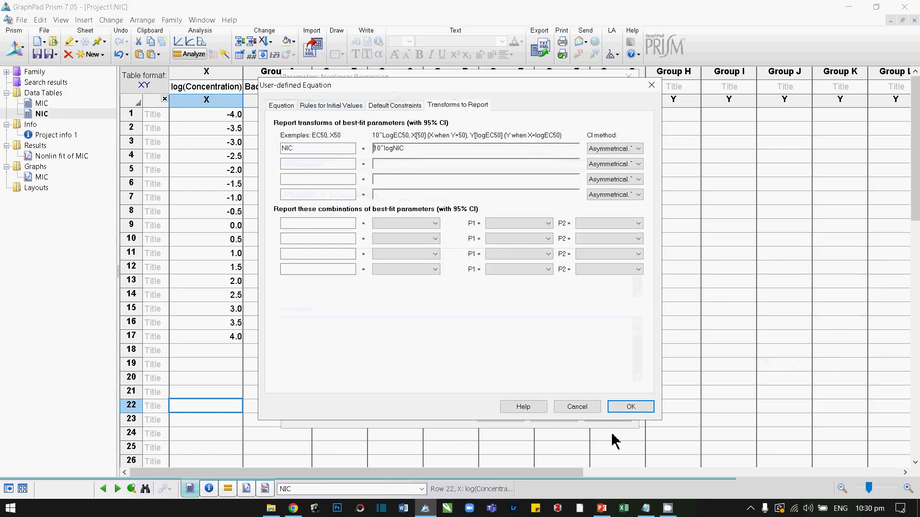
{"action": "left_click", "coordinate": [630, 407]}
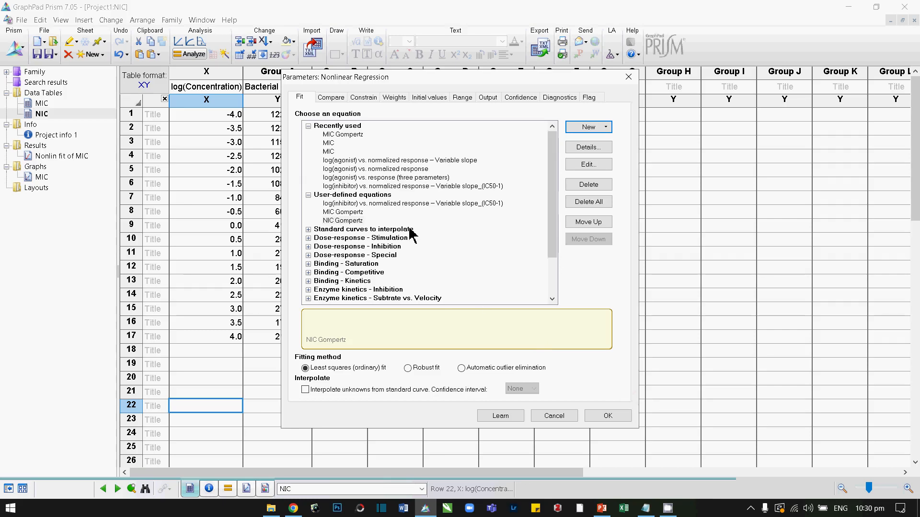
{"action": "left_click", "coordinate": [343, 222]}
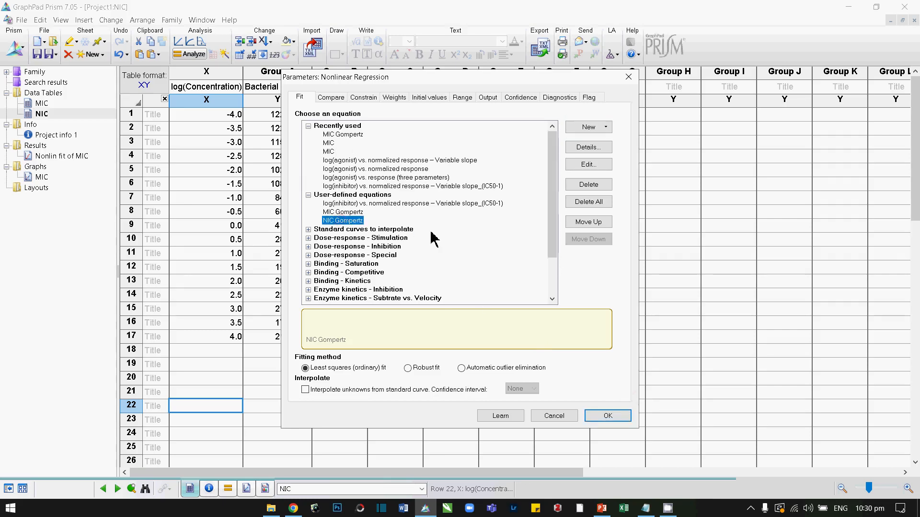
Step: Run the NIC Gompertz fit and inspect the best-fit NIC value and the NIC graph
{"action": "left_click", "coordinate": [615, 416]}
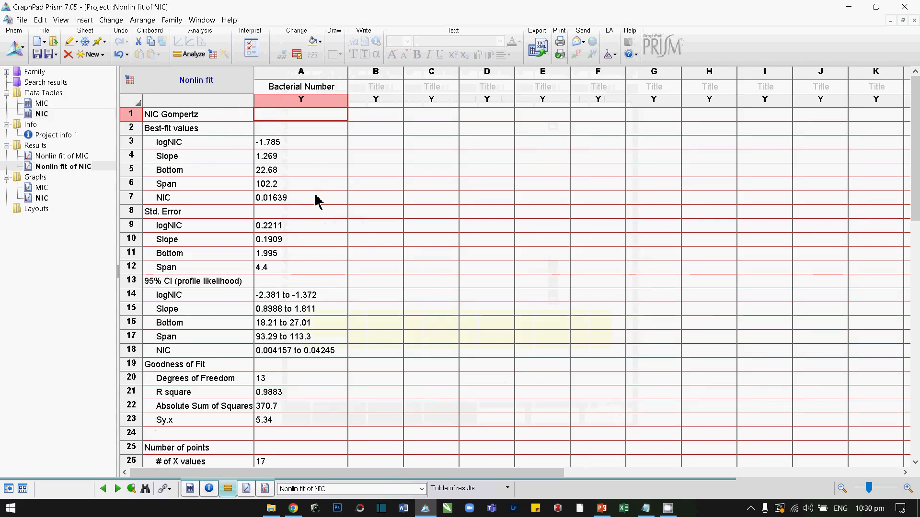
{"action": "left_click", "coordinate": [273, 203]}
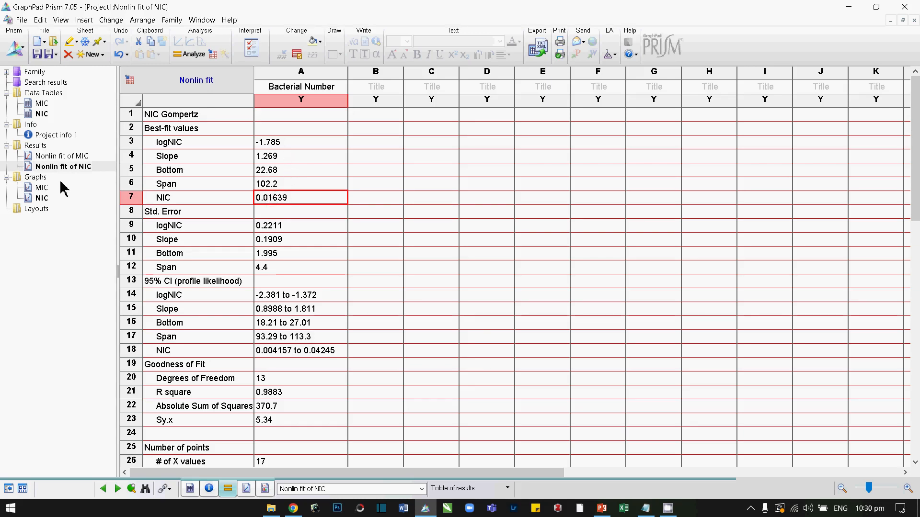
{"action": "left_click", "coordinate": [33, 200]}
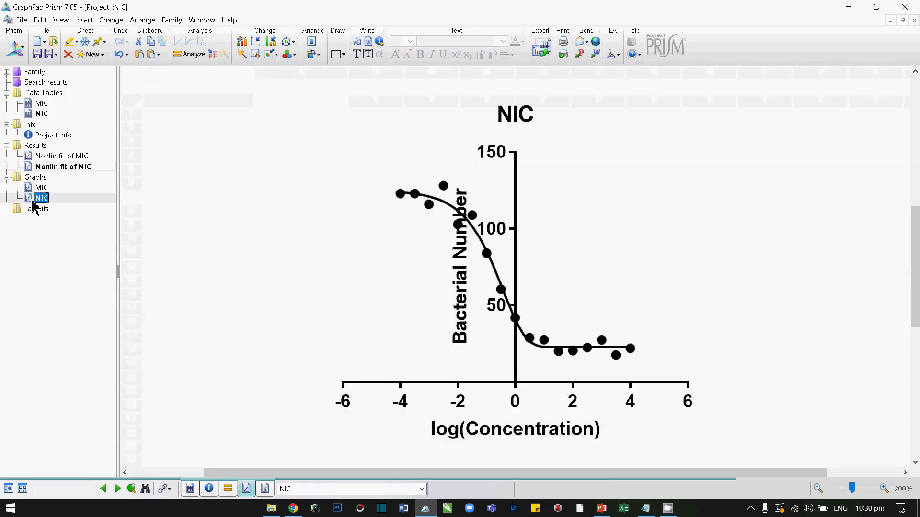
{"action": "mouse_move", "coordinate": [33, 201]}
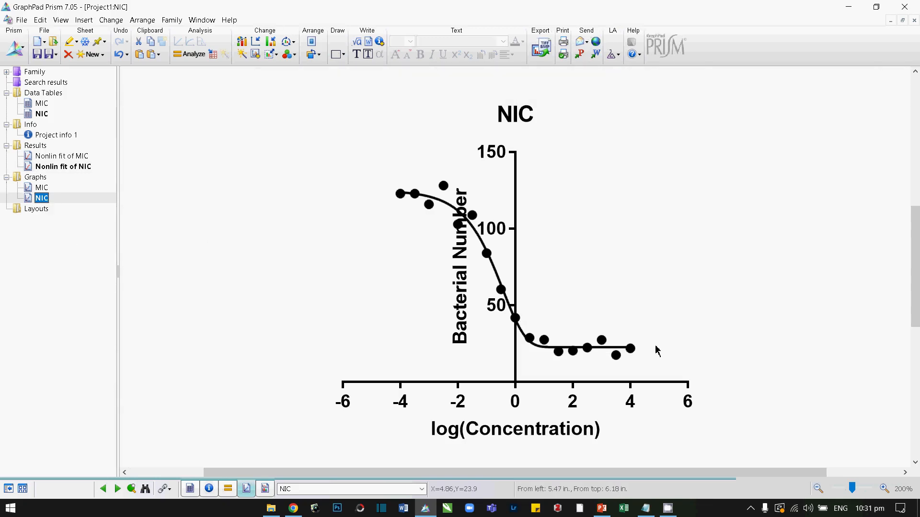
{"action": "left_click", "coordinate": [42, 189]}
{"action": "left_click", "coordinate": [42, 198]}
Step: Set the NIC graph's origin to Custom, with the Y axis intersecting the X axis at X = -4
{"action": "left_click", "coordinate": [460, 401]}
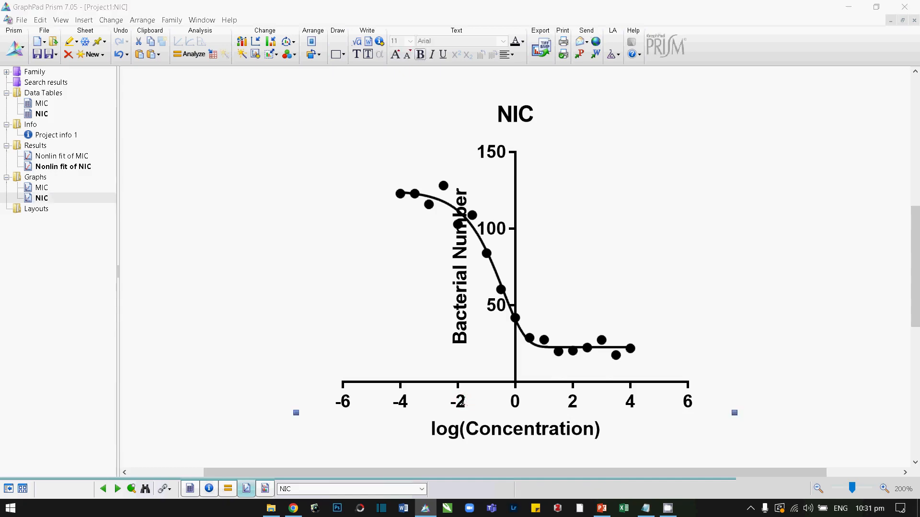
{"action": "double_click", "coordinate": [461, 403]}
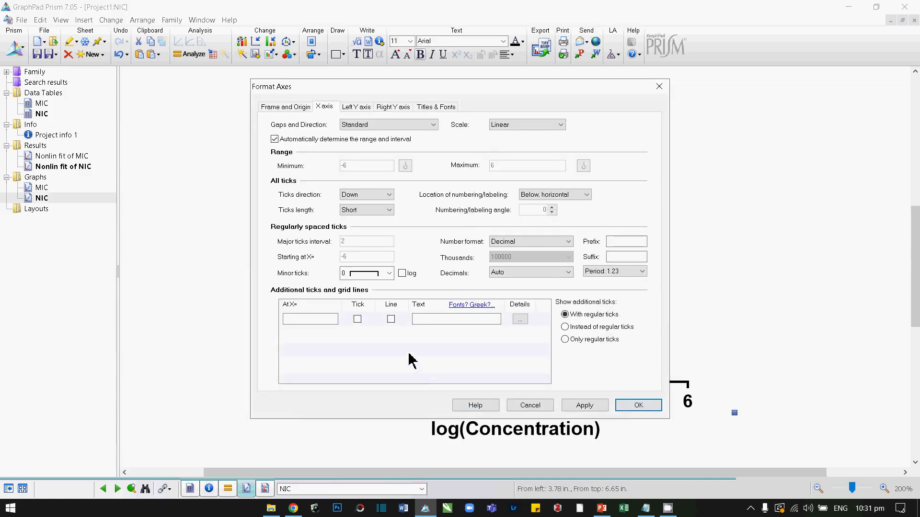
{"action": "left_click", "coordinate": [295, 107]}
{"action": "left_click", "coordinate": [318, 138]}
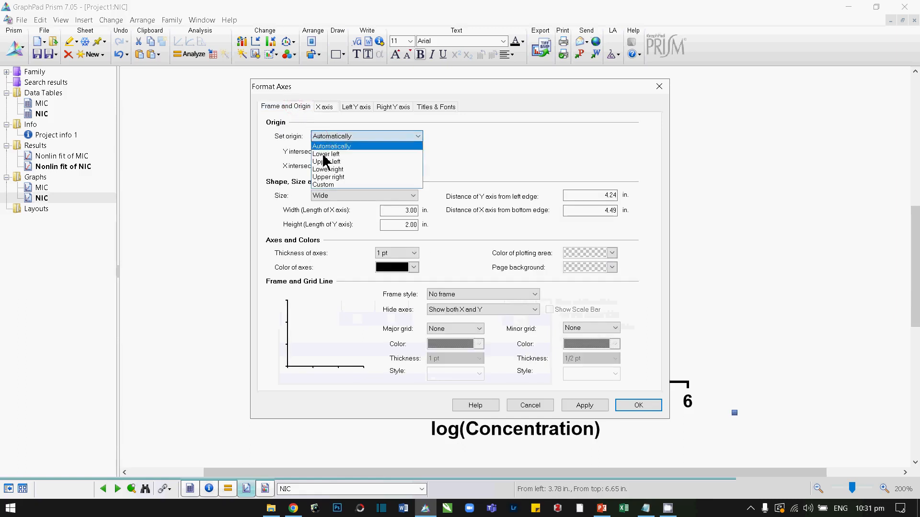
{"action": "left_click", "coordinate": [330, 185]}
{"action": "double_click", "coordinate": [396, 150]}
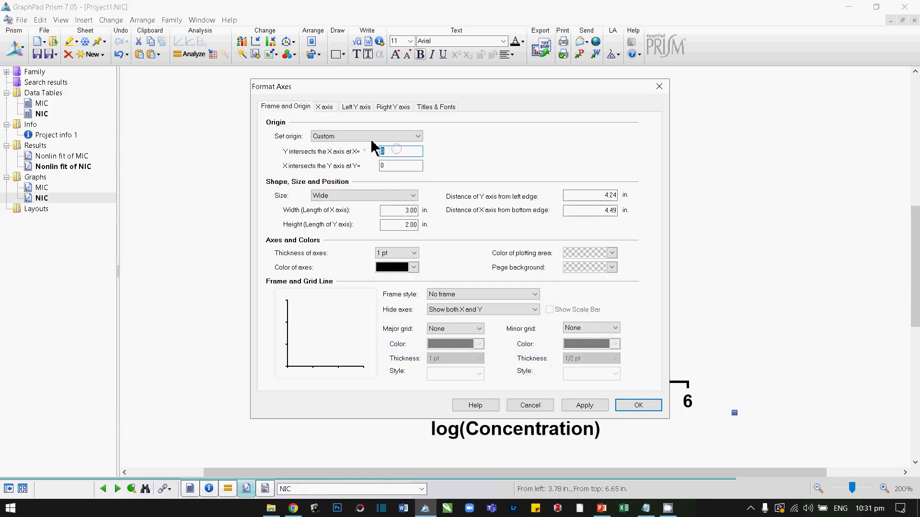
{"action": "left_click_drag", "start_coordinate": [411, 89], "coordinate": [421, 112]}
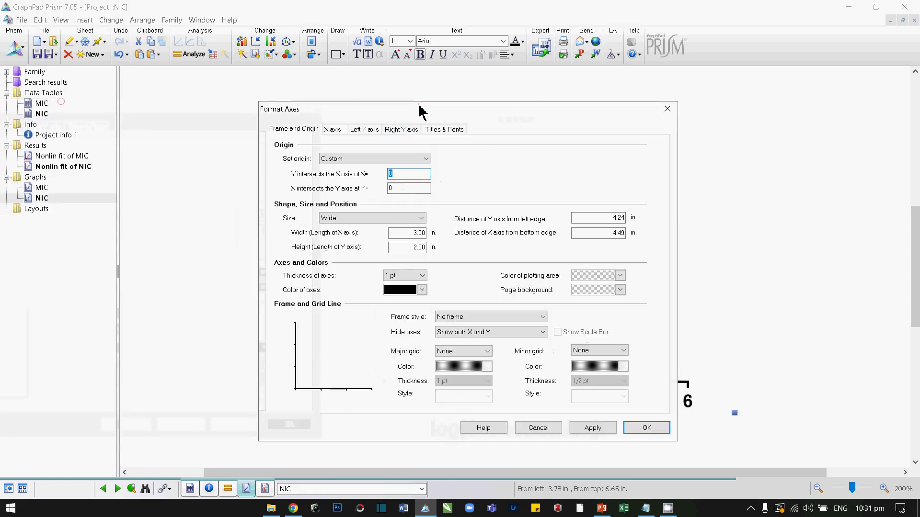
{"action": "type", "text": "4"}
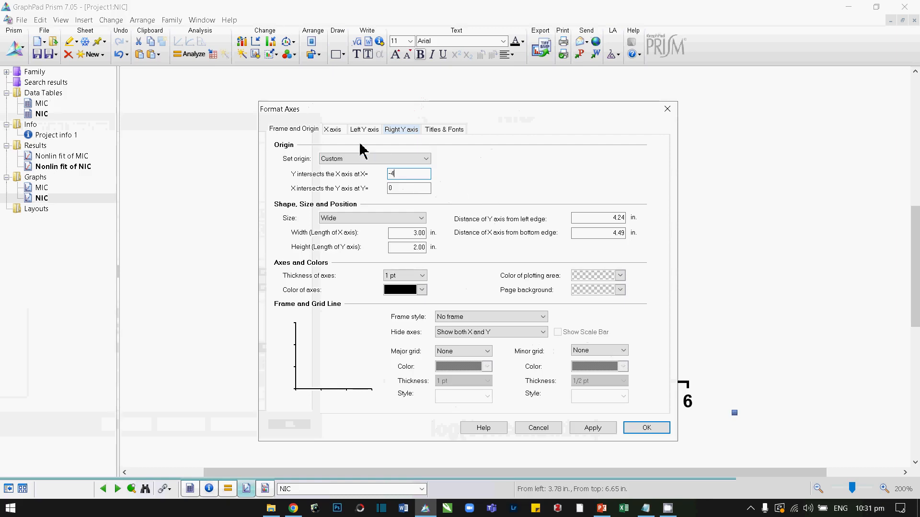
Step: Change the X axis number format to Power of 10 and apply the axis changes to the graph
{"action": "left_click", "coordinate": [335, 130]}
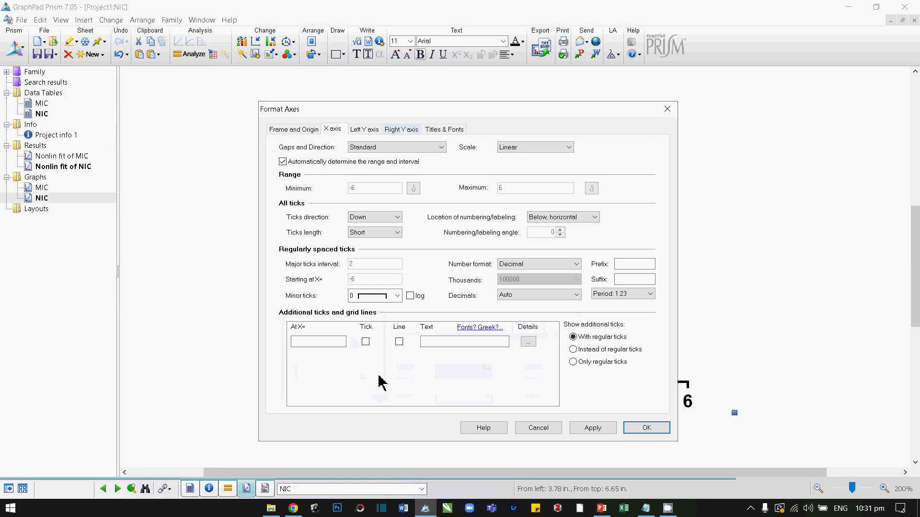
{"action": "left_click", "coordinate": [555, 263]}
{"action": "left_click", "coordinate": [553, 297]}
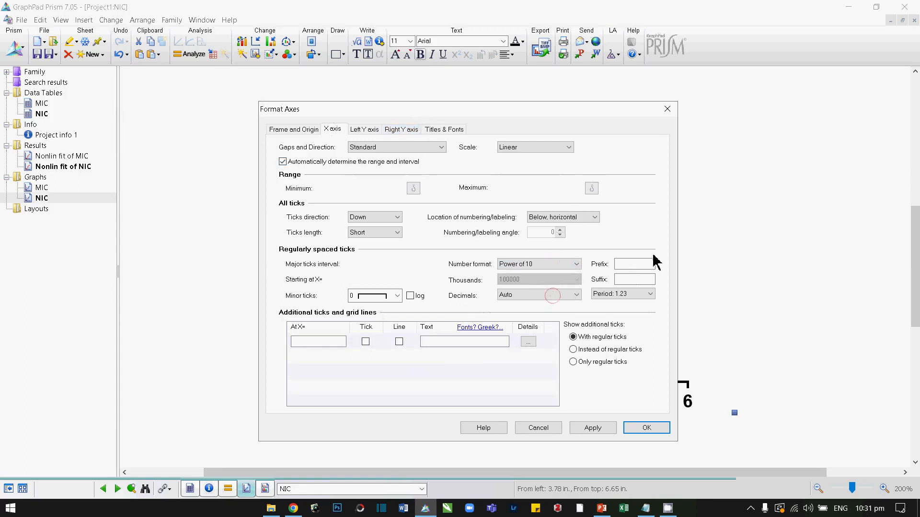
{"action": "left_click_drag", "start_coordinate": [426, 109], "coordinate": [160, 99]}
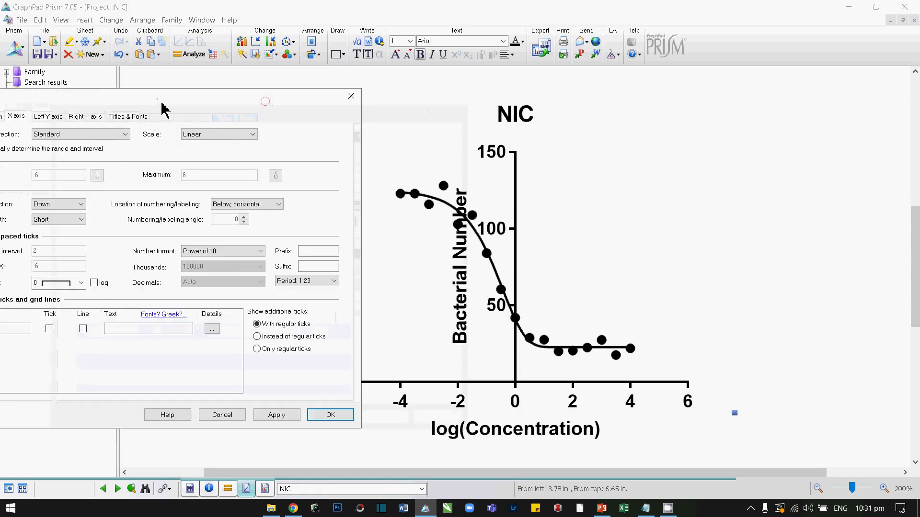
{"action": "left_click", "coordinate": [276, 416]}
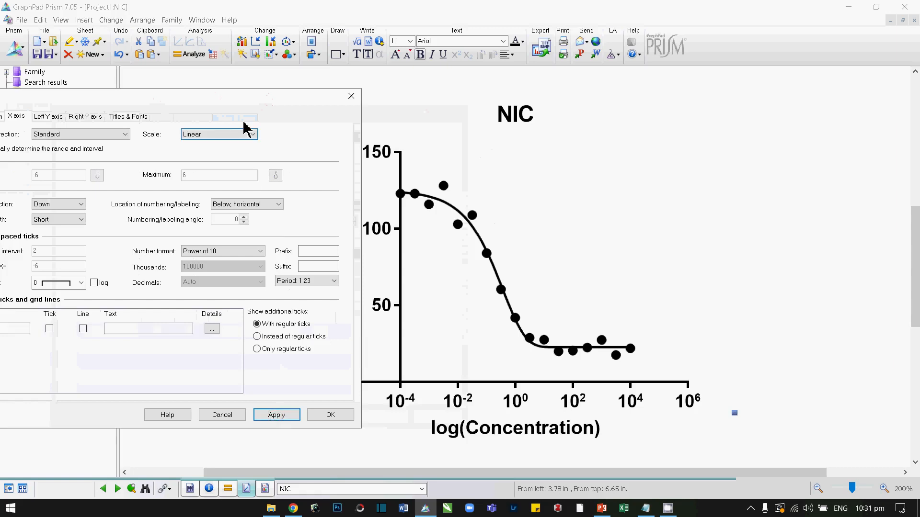
{"action": "left_click_drag", "start_coordinate": [239, 104], "coordinate": [106, 114]}
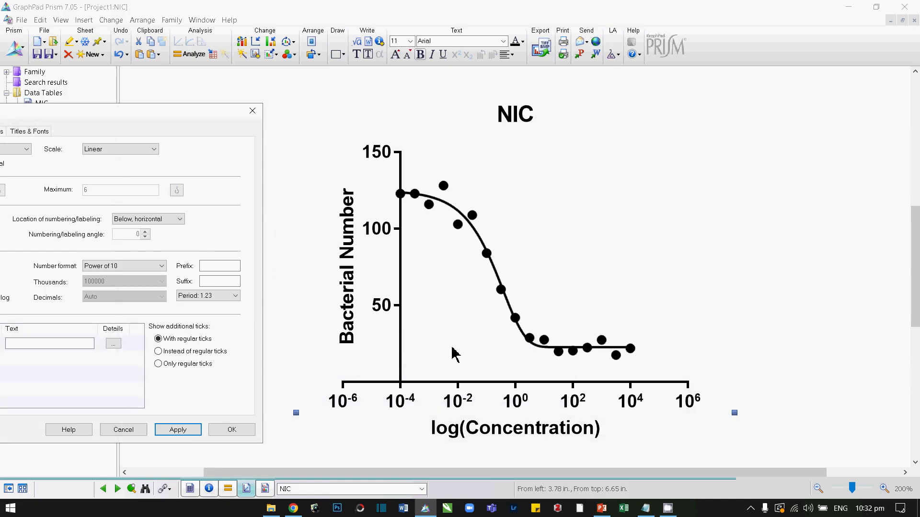
Step: Add an additional X axis tick hooked to the best-fit logNIC value of the Nonlin fit of NIC, and apply it
{"action": "left_click_drag", "start_coordinate": [198, 120], "coordinate": [345, 123]}
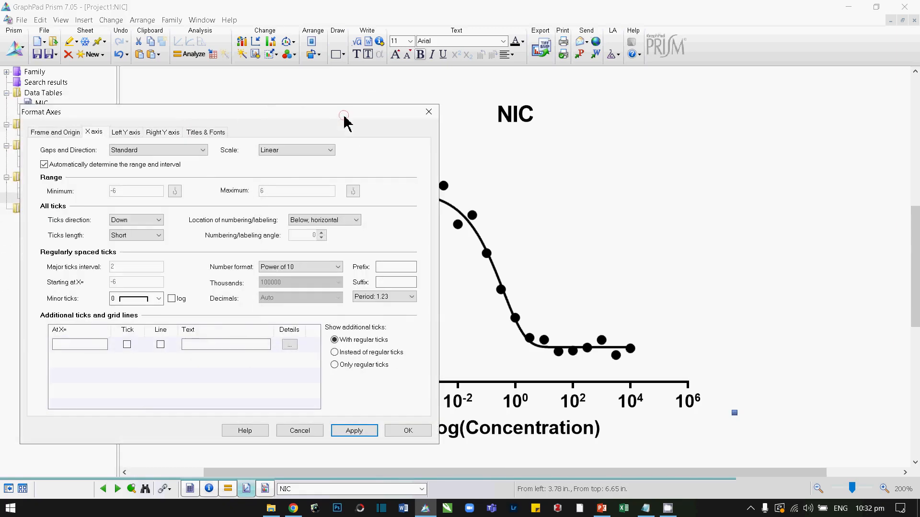
{"action": "left_click", "coordinate": [159, 345]}
{"action": "left_click", "coordinate": [290, 345]}
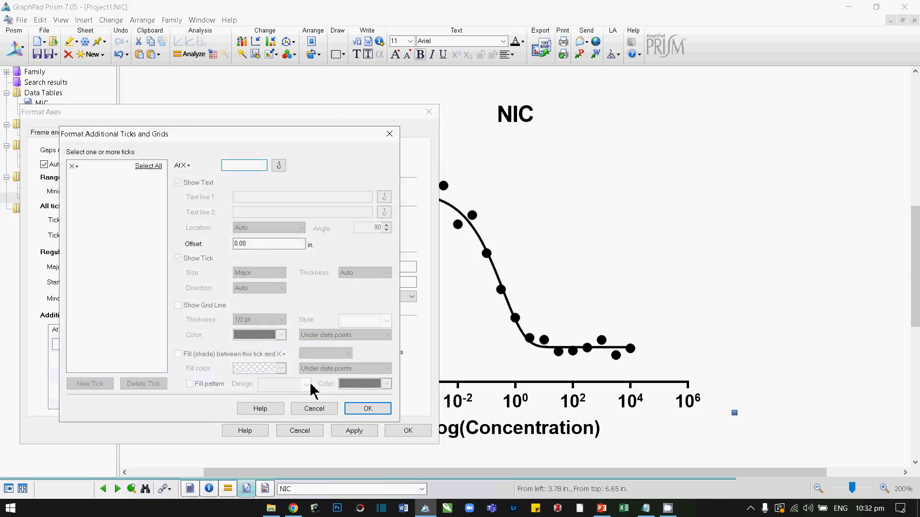
{"action": "left_click", "coordinate": [279, 166]}
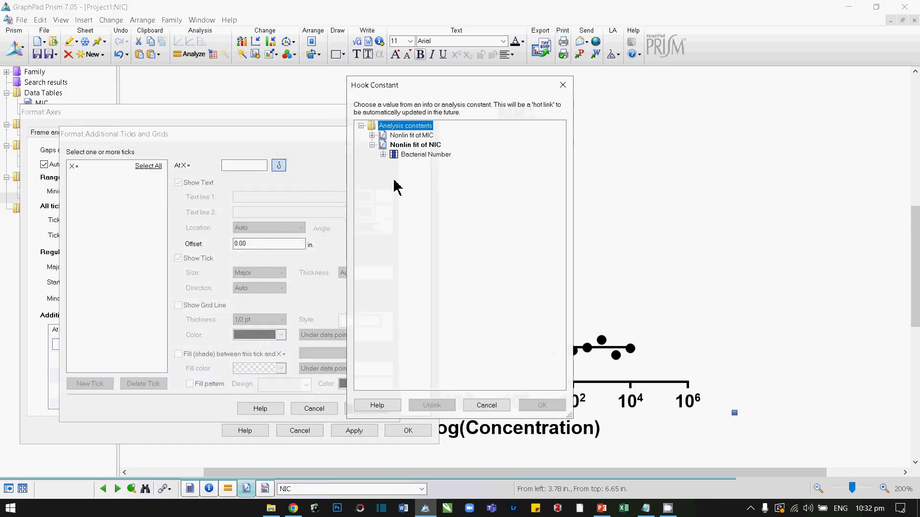
{"action": "left_click", "coordinate": [383, 154]}
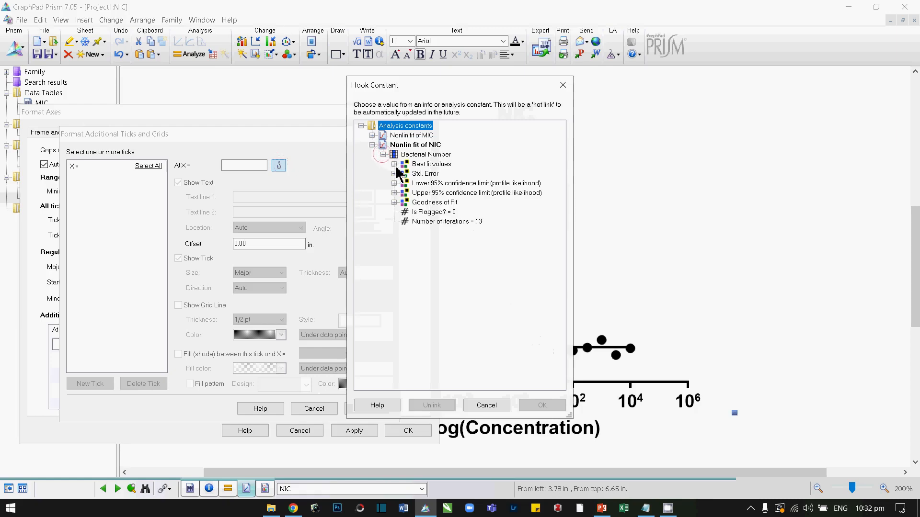
{"action": "left_click", "coordinate": [394, 165]}
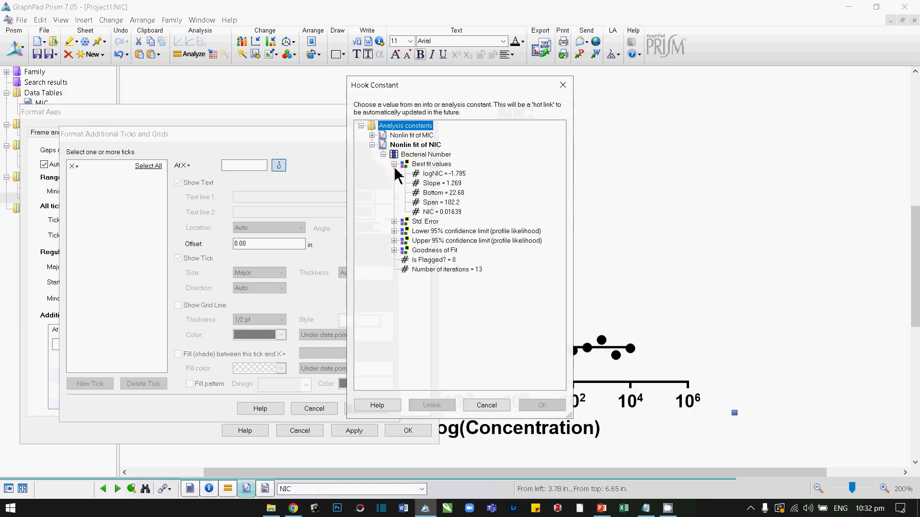
{"action": "left_click", "coordinate": [439, 175]}
{"action": "left_click", "coordinate": [526, 408]}
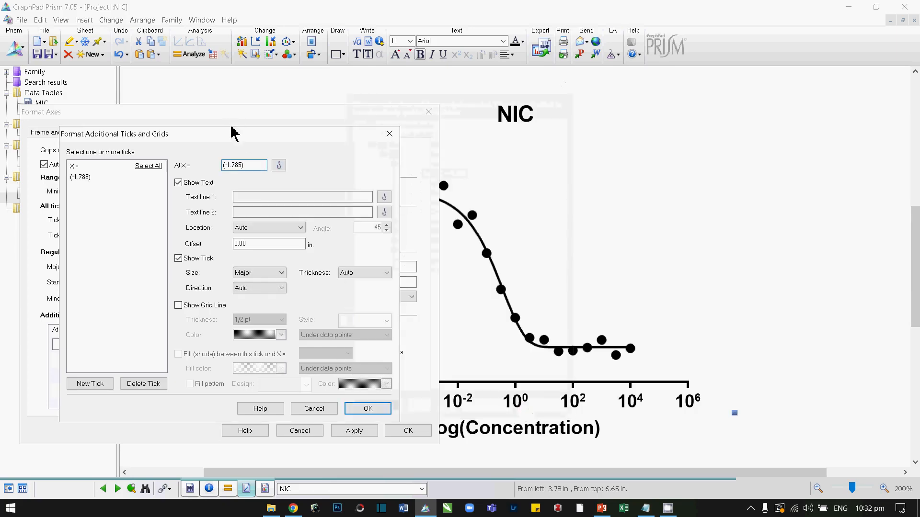
{"action": "left_click_drag", "start_coordinate": [231, 133], "coordinate": [199, 94]}
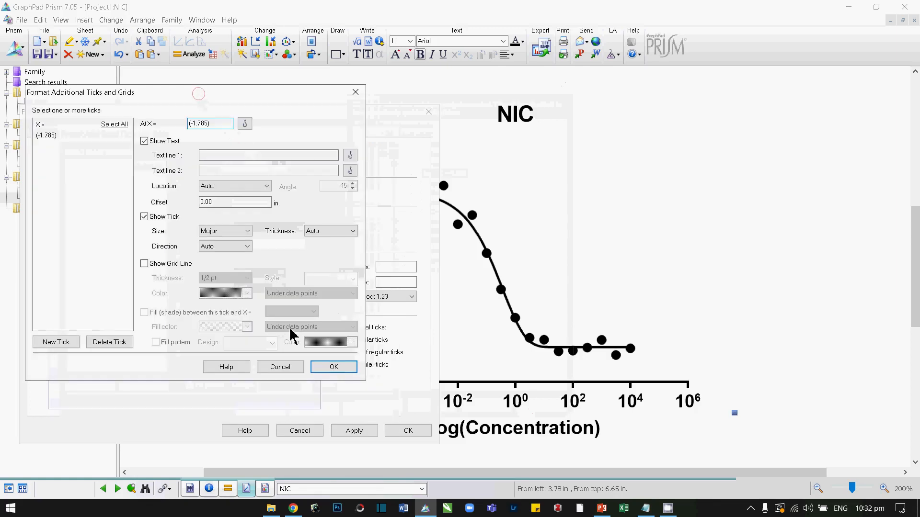
{"action": "left_click", "coordinate": [331, 367]}
{"action": "left_click", "coordinate": [354, 430]}
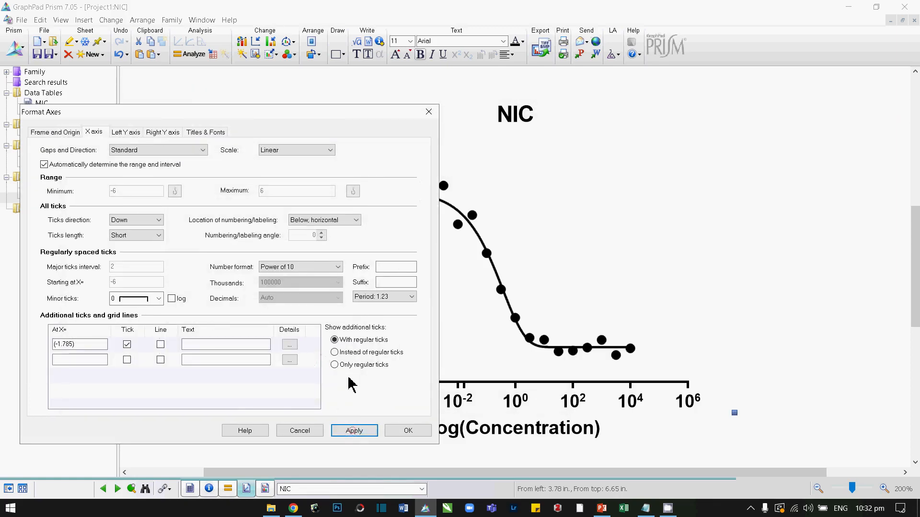
Step: Replace the additional tick at the logNIC position with a vertical grid line and check it on the graph
{"action": "left_click_drag", "start_coordinate": [297, 112], "coordinate": [266, 250]}
{"action": "left_click_drag", "start_coordinate": [268, 250], "coordinate": [415, 173]}
{"action": "left_click", "coordinate": [238, 398]}
{"action": "left_click", "coordinate": [271, 398]}
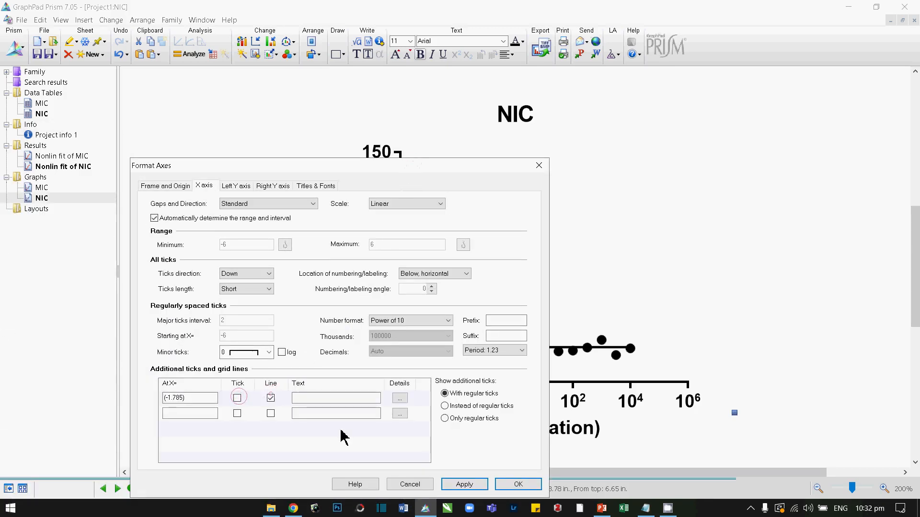
{"action": "left_click_drag", "start_coordinate": [421, 166], "coordinate": [203, 128]}
{"action": "left_click", "coordinate": [392, 384]}
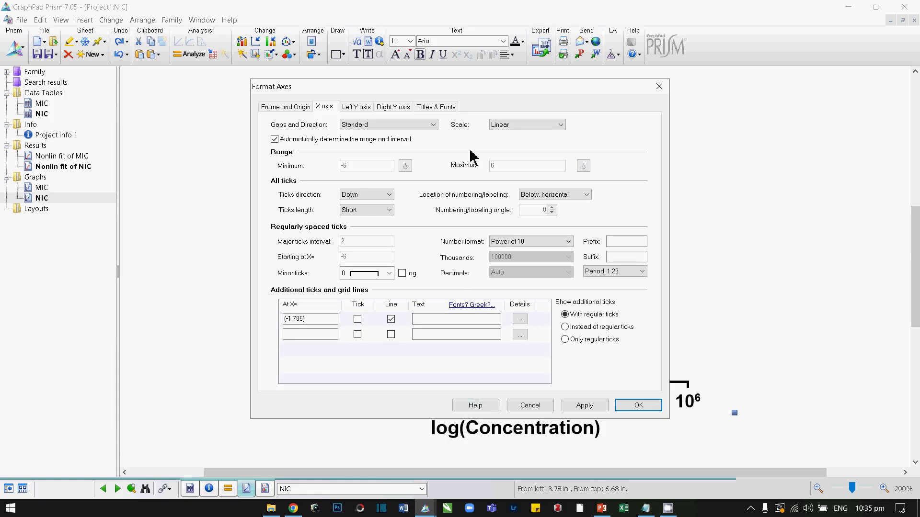
{"action": "left_click_drag", "start_coordinate": [461, 92], "coordinate": [799, 98]}
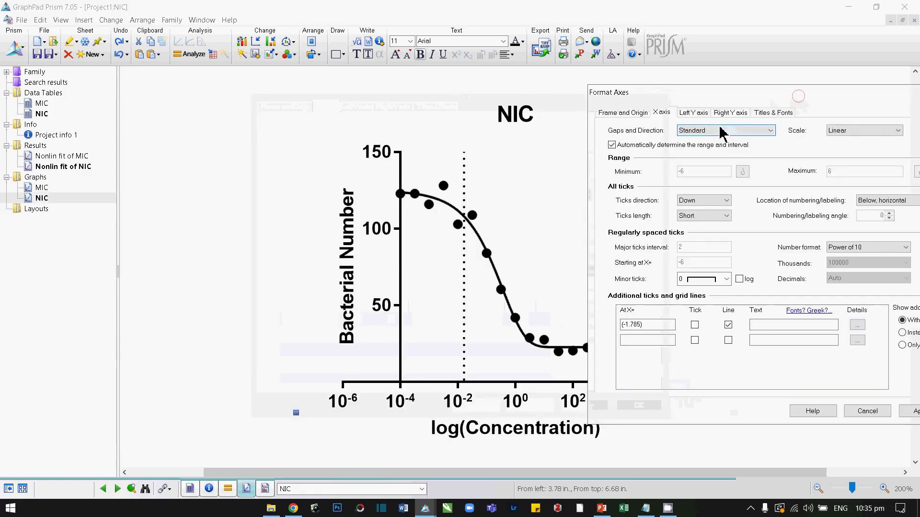
{"action": "left_click_drag", "start_coordinate": [697, 91], "coordinate": [773, 87]}
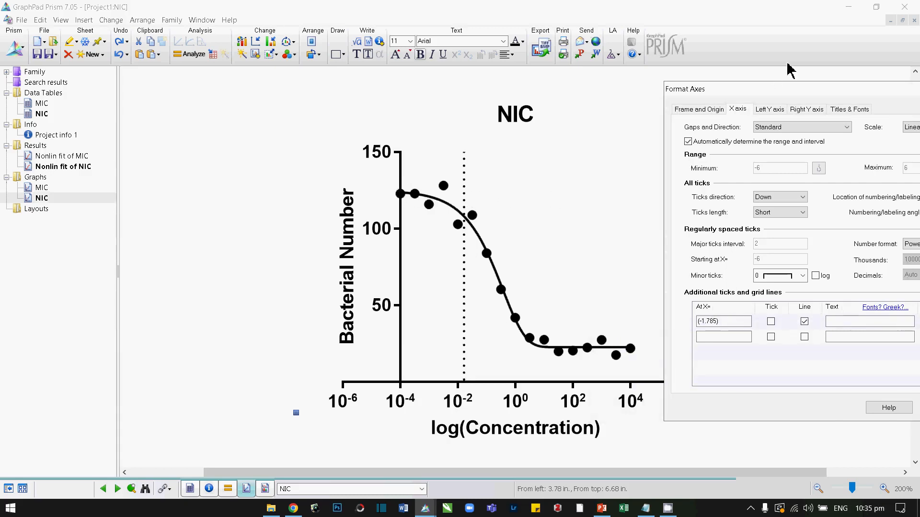
{"action": "left_click_drag", "start_coordinate": [790, 95], "coordinate": [723, 82]}
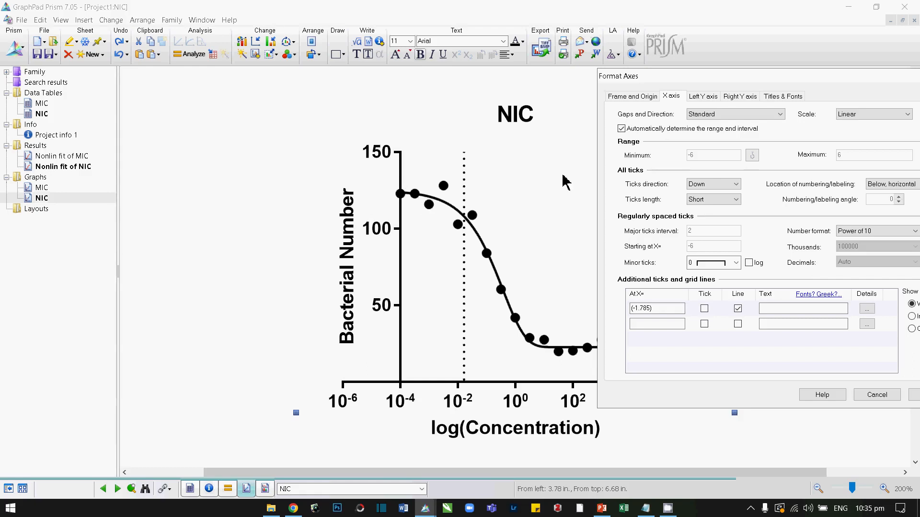
Step: Open the detailed settings for an additional tick on the left Y axis of the NIC graph
{"action": "left_click_drag", "start_coordinate": [705, 86], "coordinate": [499, 69]}
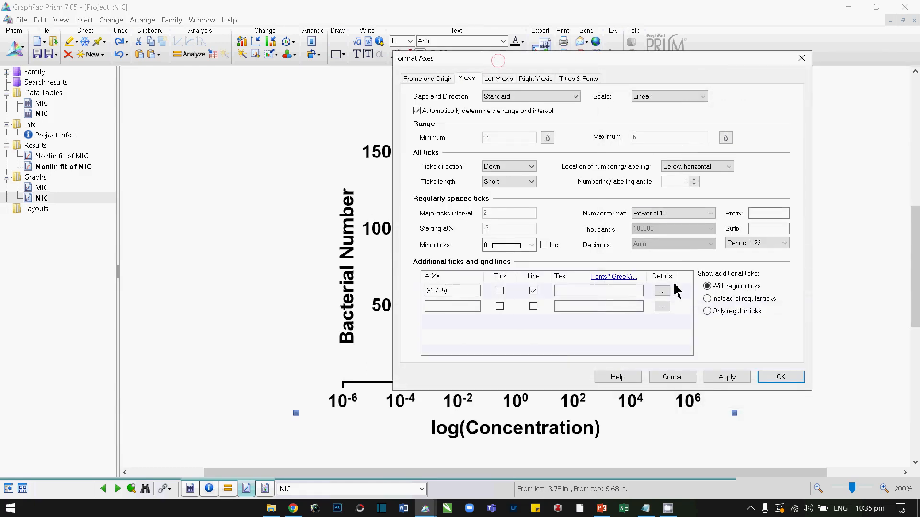
{"action": "left_click", "coordinate": [499, 79]}
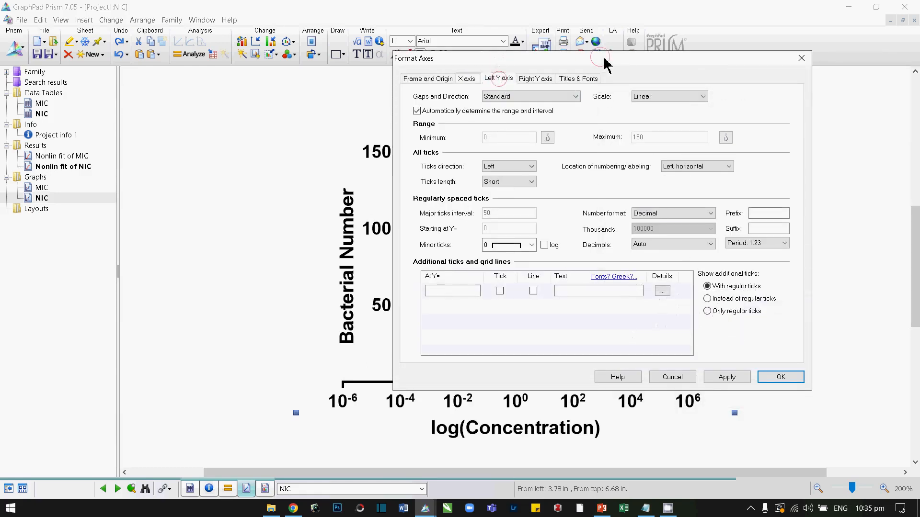
{"action": "left_click_drag", "start_coordinate": [602, 64], "coordinate": [743, 72]}
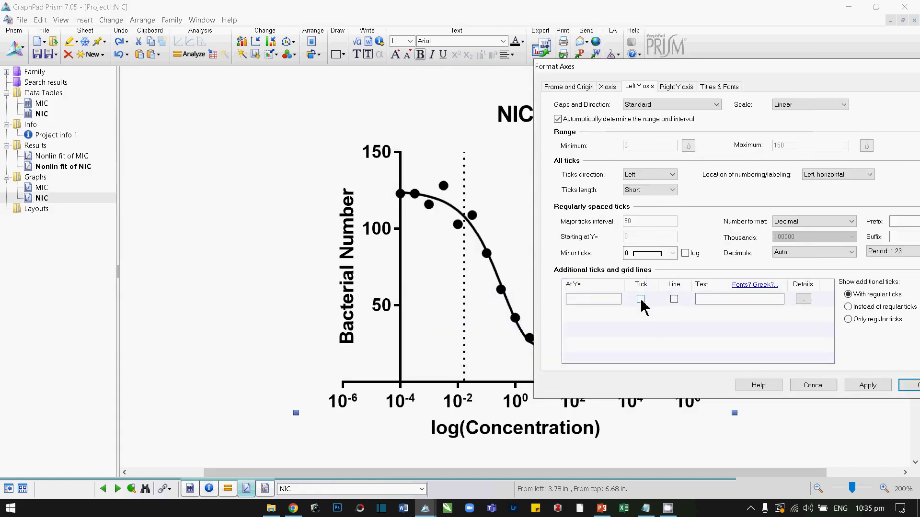
{"action": "left_click", "coordinate": [803, 299]}
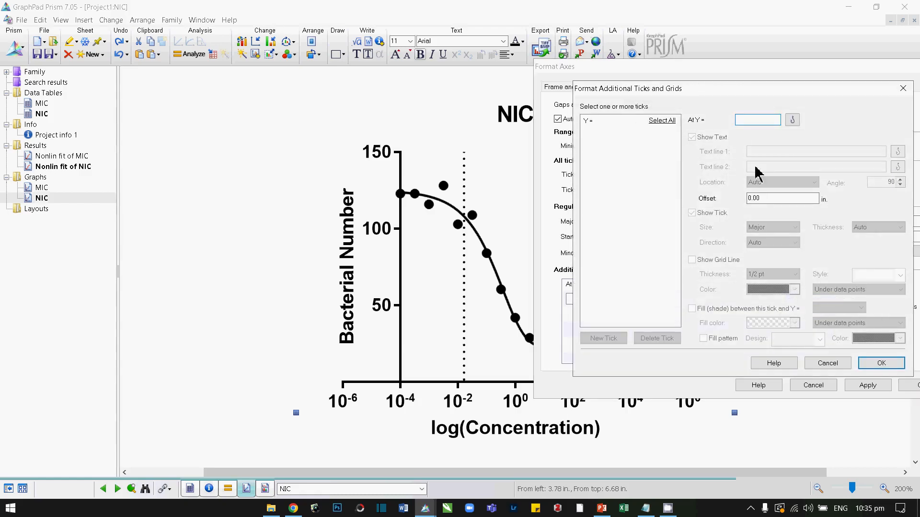
Step: Look up the best-fit Bottom and Span values of Nonlin fit of NIC among the hookable constants, without linking one
{"action": "left_click", "coordinate": [792, 119]}
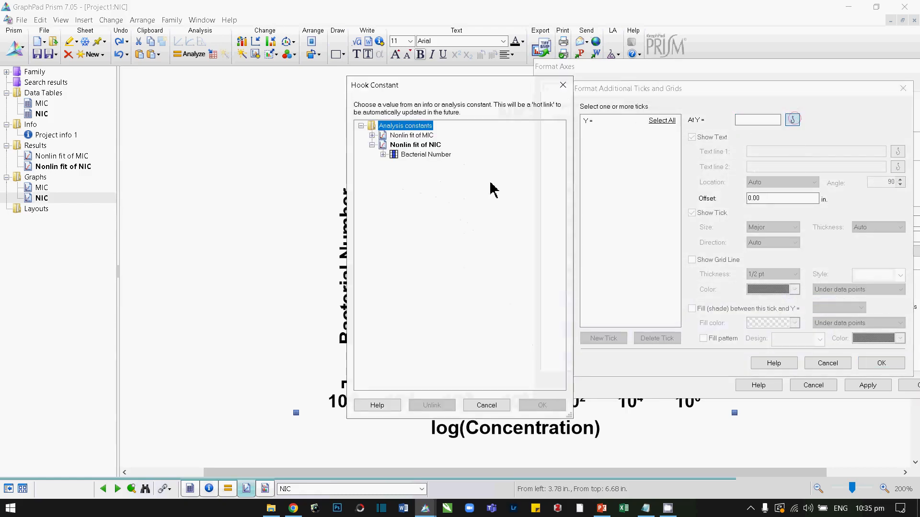
{"action": "left_click", "coordinate": [383, 154]}
{"action": "left_click", "coordinate": [394, 164]}
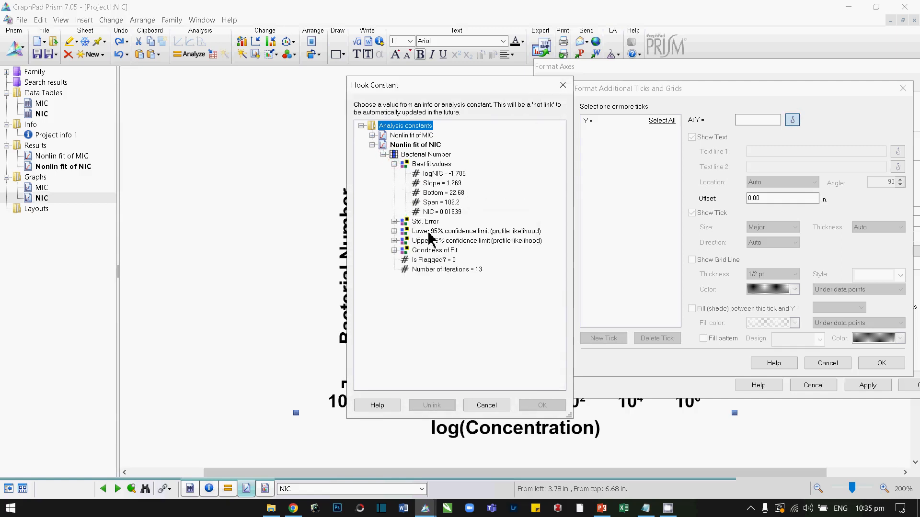
{"action": "left_click", "coordinate": [449, 193]}
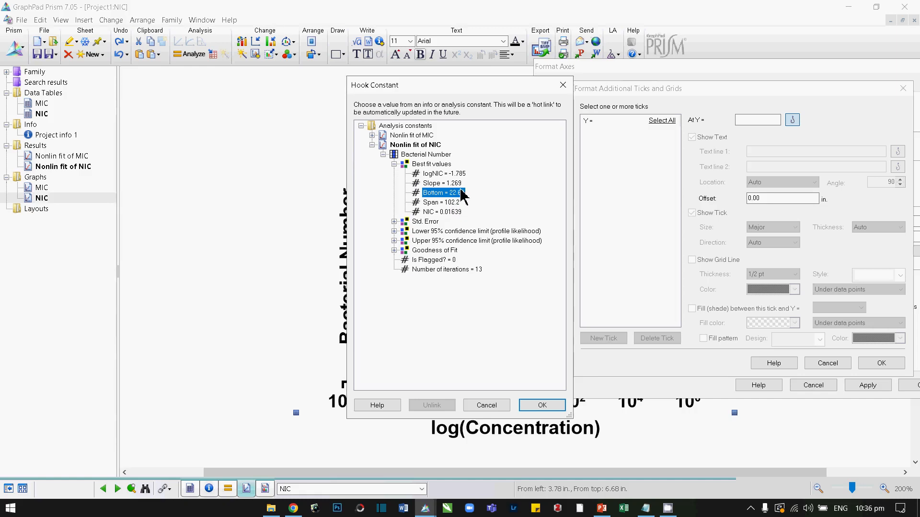
{"action": "left_click", "coordinate": [496, 406]}
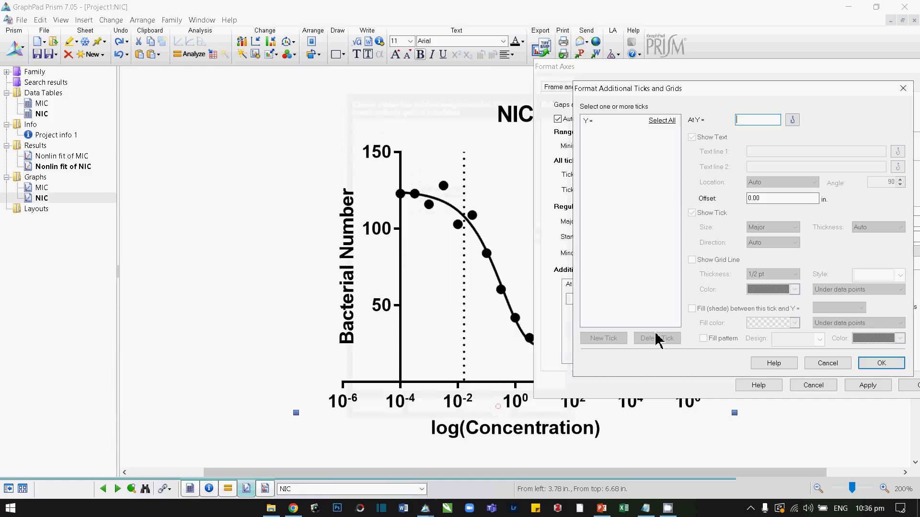
Step: Add an additional left Y axis tick at Y = 124.88
{"action": "type", "text": "12"}
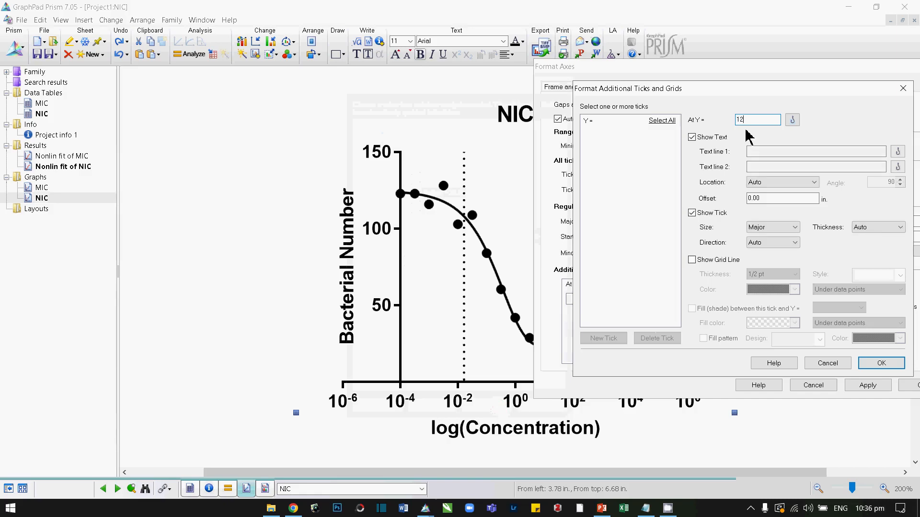
{"action": "type", "text": "4.88"}
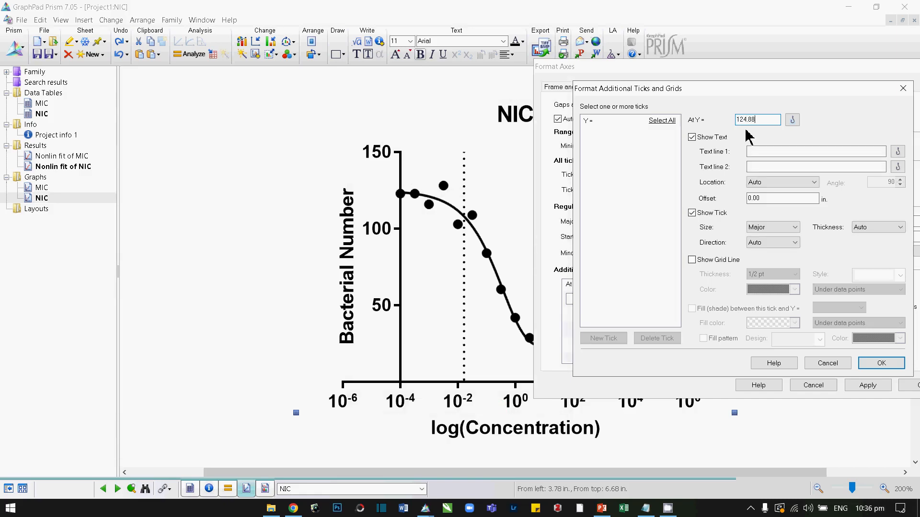
{"action": "left_click", "coordinate": [881, 363]}
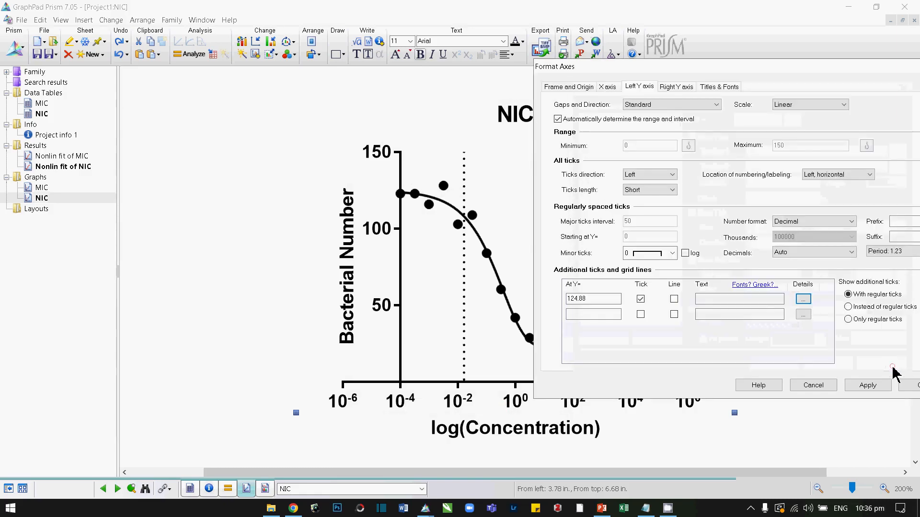
Step: Replace the additional tick at Y = 124.88 with a horizontal grid line and apply the axis changes to the graph
{"action": "left_click", "coordinate": [698, 315]}
{"action": "left_click", "coordinate": [641, 299]}
{"action": "left_click", "coordinate": [674, 299]}
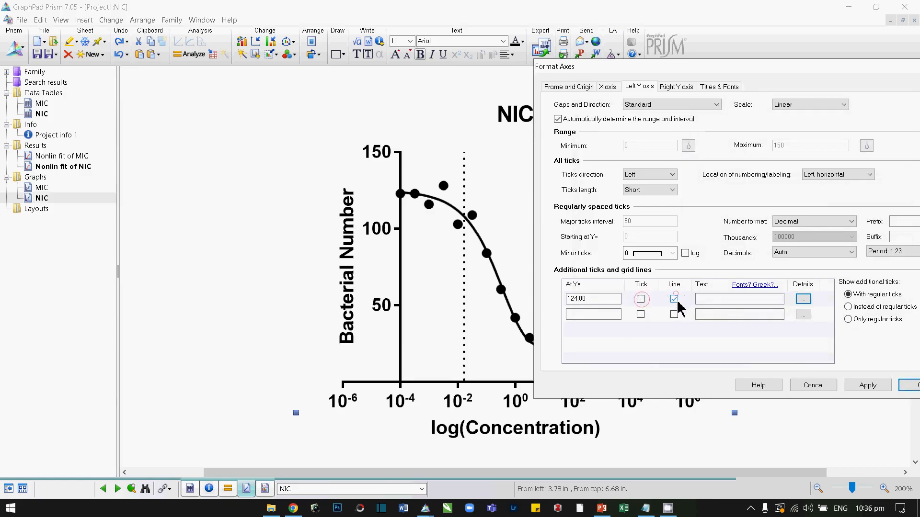
{"action": "left_click", "coordinate": [861, 386]}
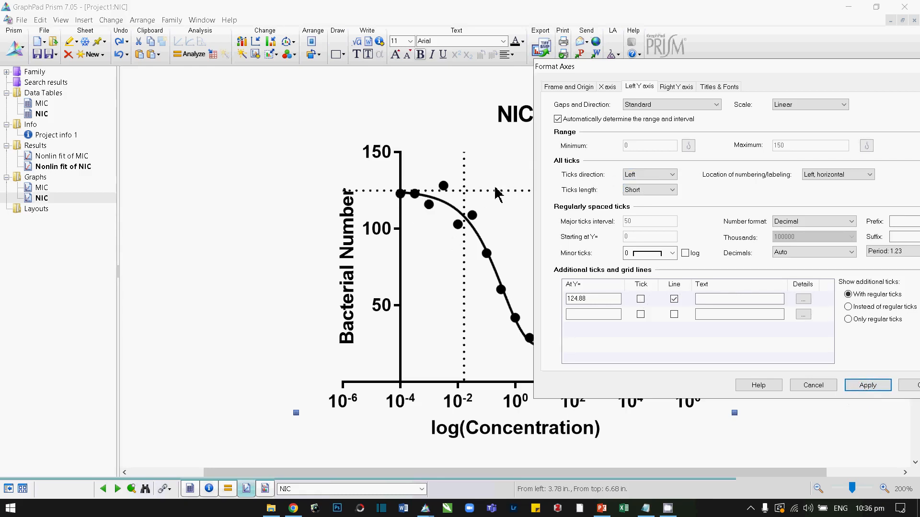
{"action": "left_click_drag", "start_coordinate": [779, 80], "coordinate": [560, 122]}
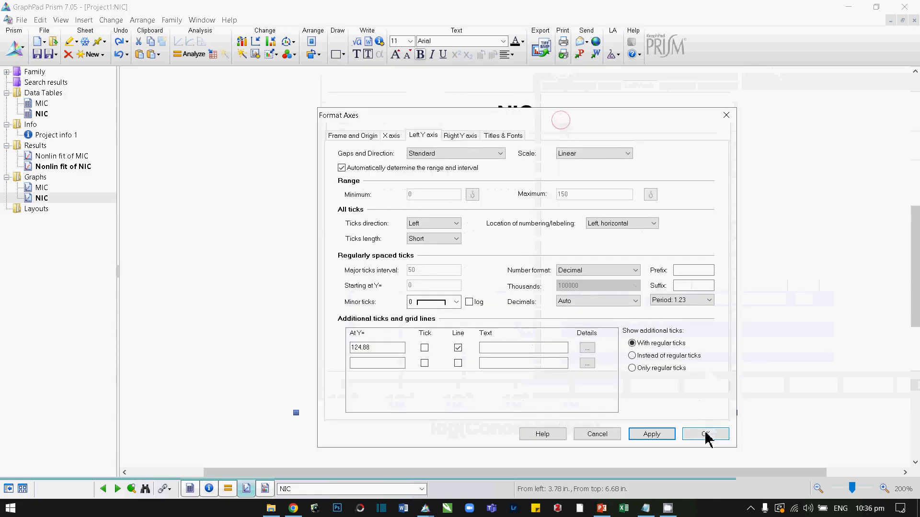
{"action": "left_click", "coordinate": [706, 435]}
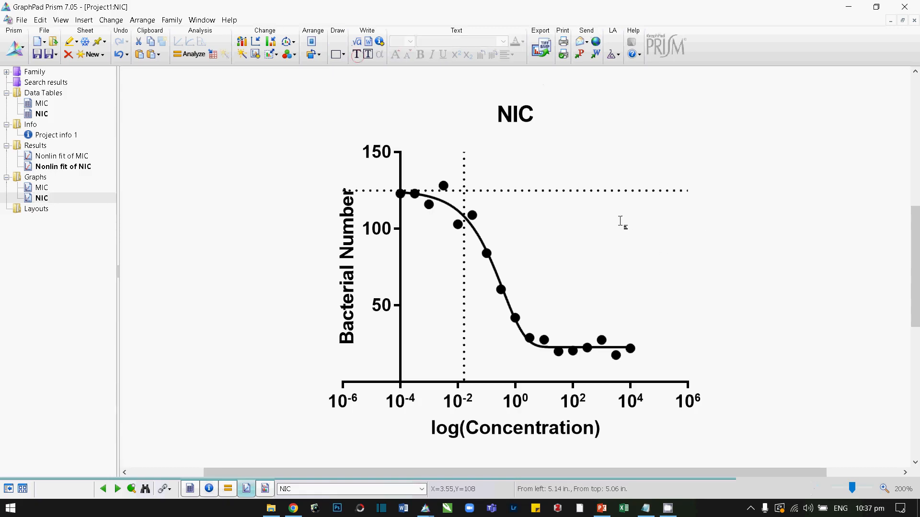
Step: Add a text label reading "NIC =" in the empty area right of the curve, below the horizontal grid line
{"action": "left_click", "coordinate": [617, 215]}
{"action": "type", "text": "NIC"}
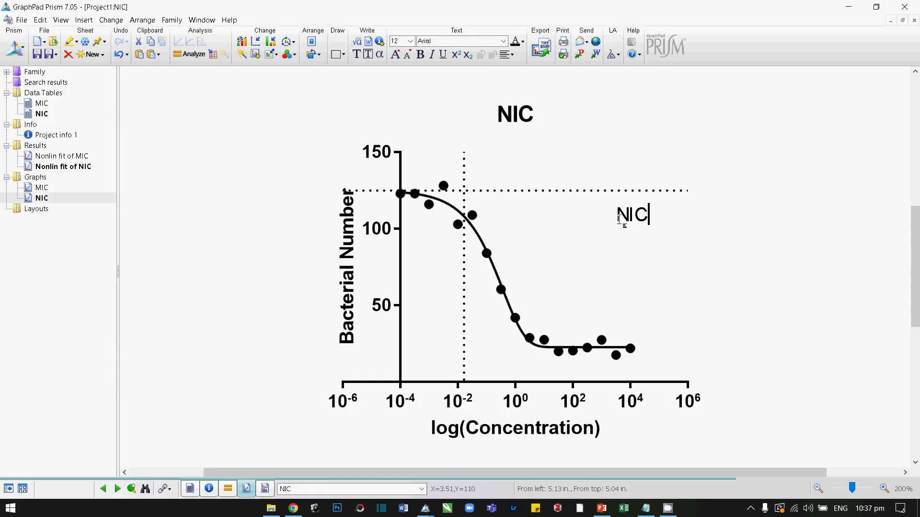
{"action": "type", "text": " ="}
Step: Insert the best-fit NIC constant from Nonlin fit of NIC after "NIC =" in the label
{"action": "right_click", "coordinate": [683, 218]}
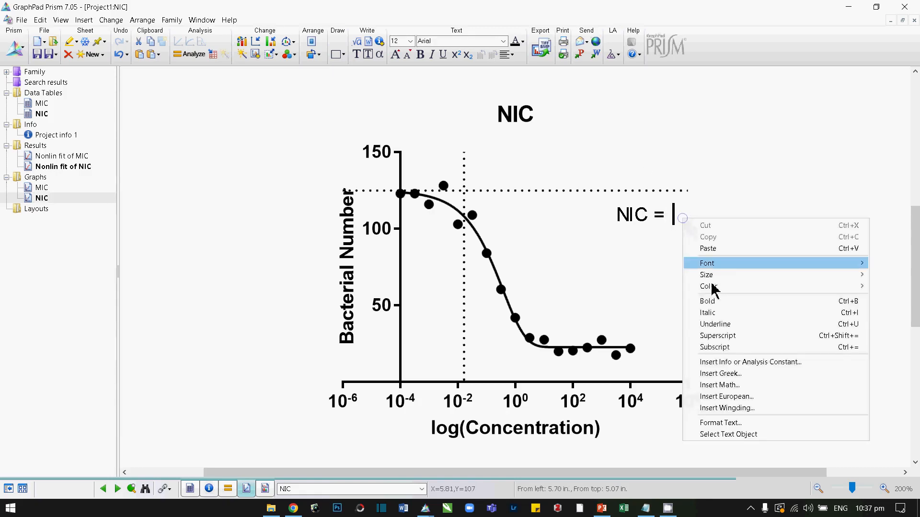
{"action": "left_click", "coordinate": [719, 363]}
{"action": "left_click", "coordinate": [383, 173]}
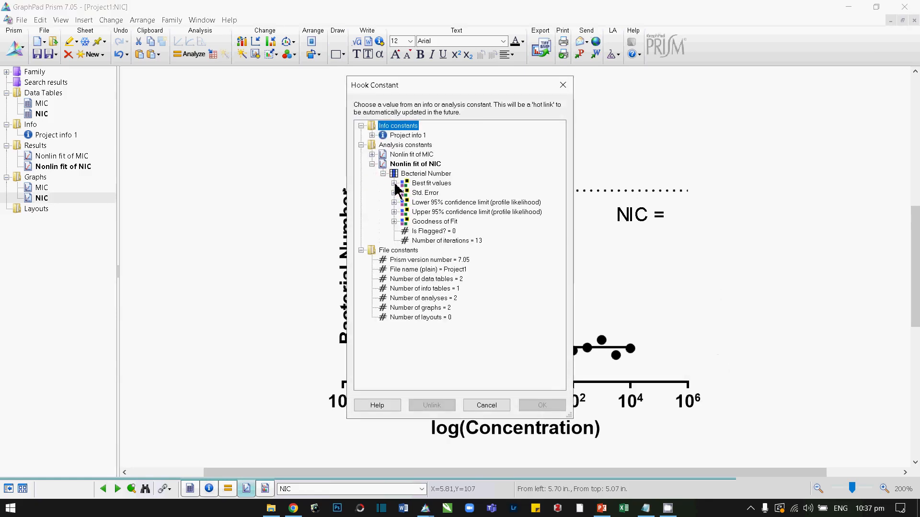
{"action": "left_click", "coordinate": [394, 184]}
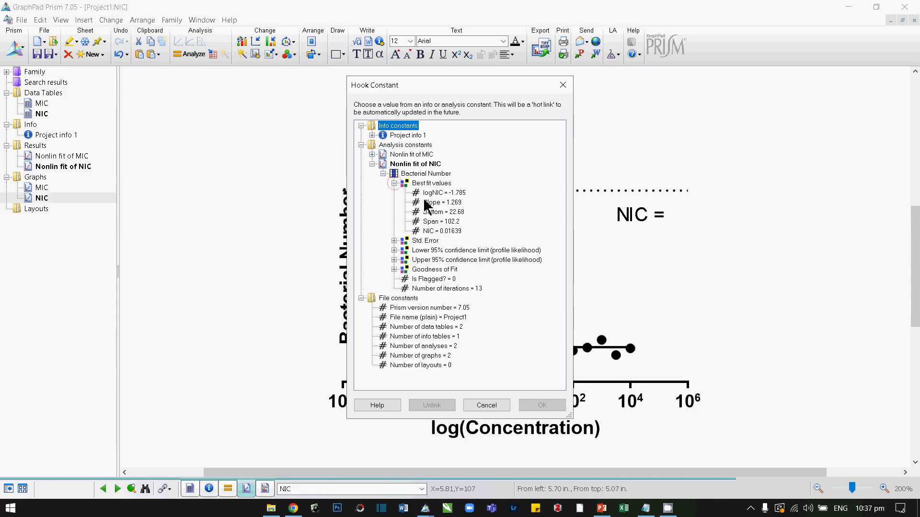
{"action": "left_click", "coordinate": [434, 232]}
{"action": "left_click", "coordinate": [534, 406]}
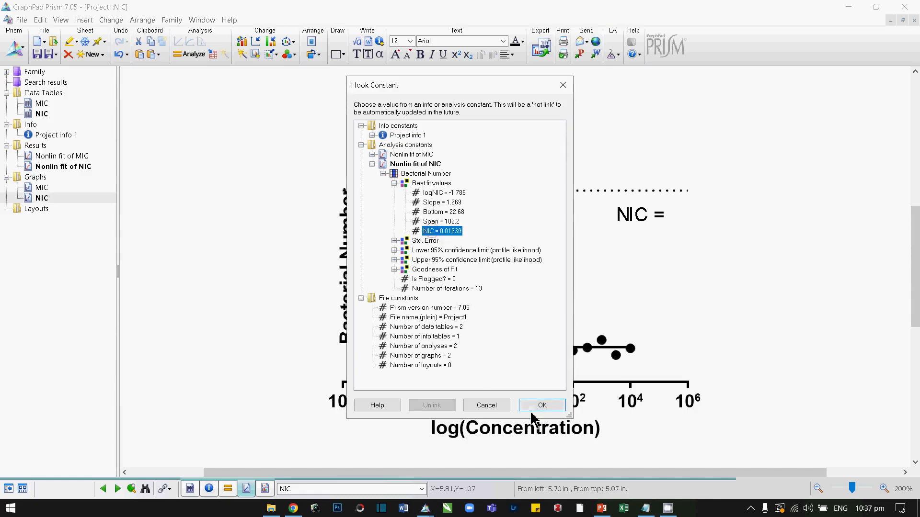
Step: Add a second text label reading "LogNIC =" beneath the NIC label
{"action": "left_click", "coordinate": [357, 54]}
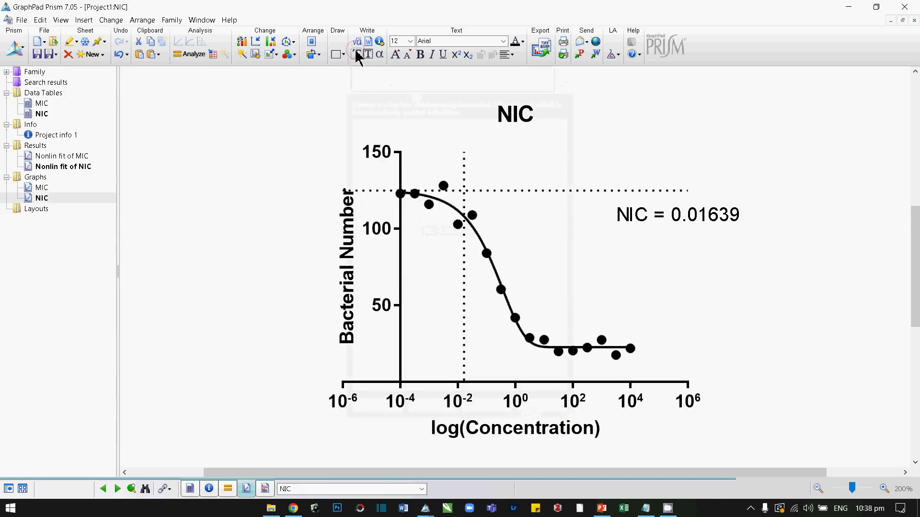
{"action": "left_click", "coordinate": [624, 251]}
{"action": "type", "text": "LogNIC ="}
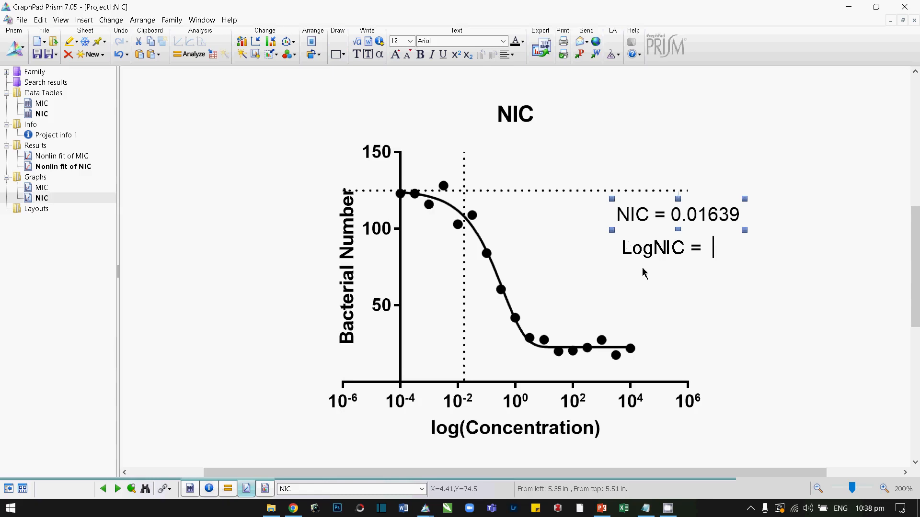
Step: Insert the best-fit logNIC constant from Nonlin fit of NIC as text beside the "LogNIC =" label
{"action": "right_click", "coordinate": [721, 249]}
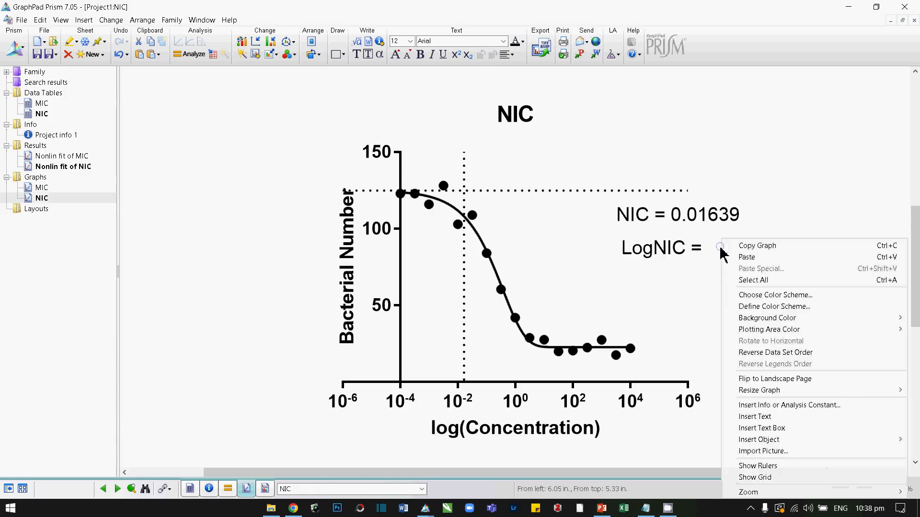
{"action": "left_click", "coordinate": [761, 405]}
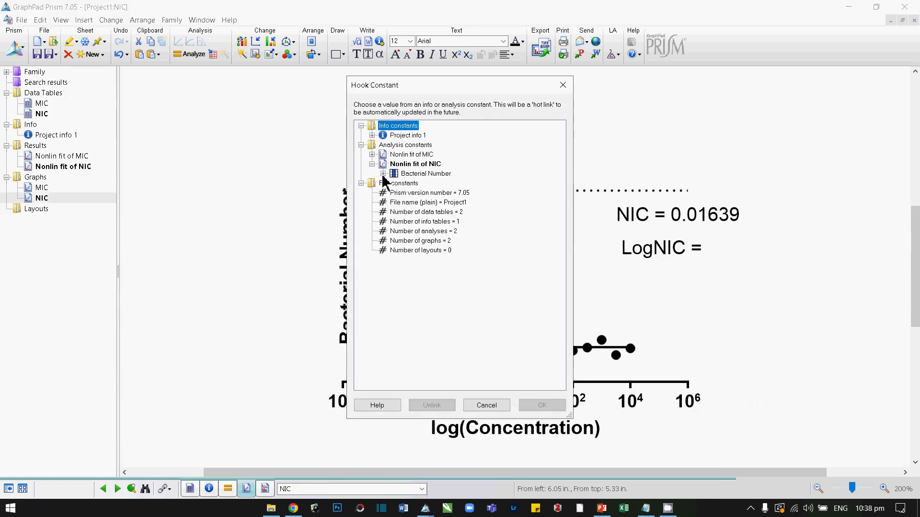
{"action": "left_click", "coordinate": [383, 173]}
{"action": "left_click", "coordinate": [393, 183]}
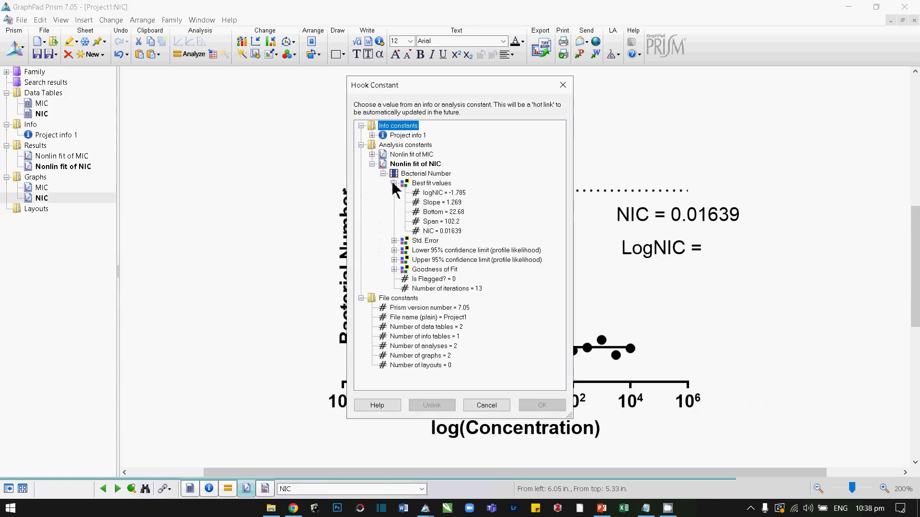
{"action": "left_click", "coordinate": [440, 193]}
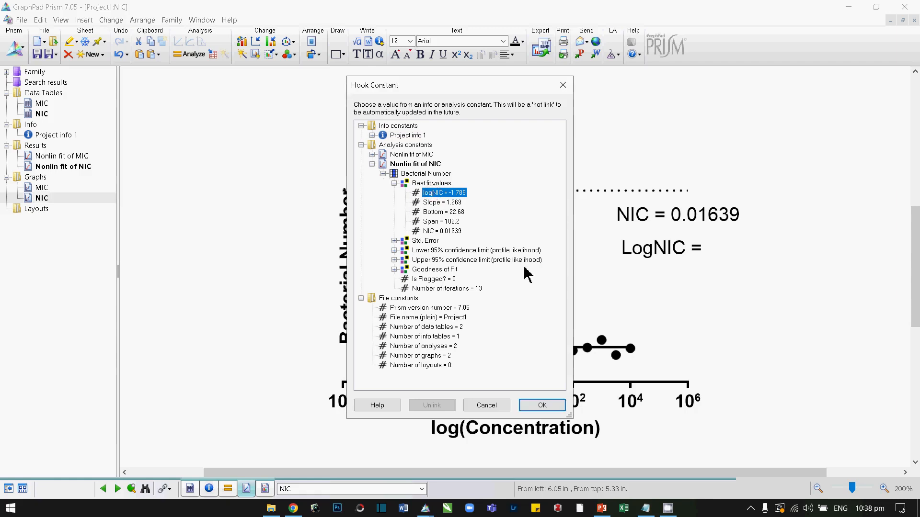
{"action": "left_click", "coordinate": [539, 402]}
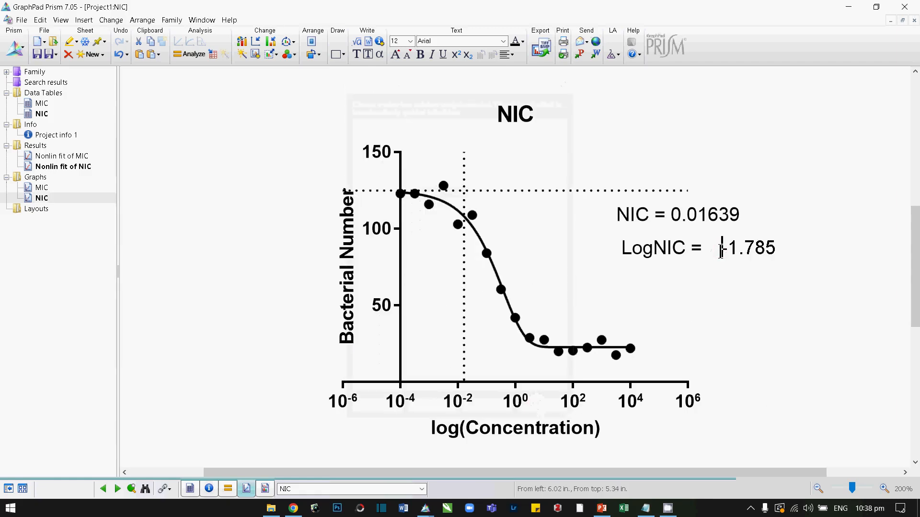
Step: Move the logNIC value text closer to "LogNIC =" so the two read as one line
{"action": "left_click", "coordinate": [721, 250]}
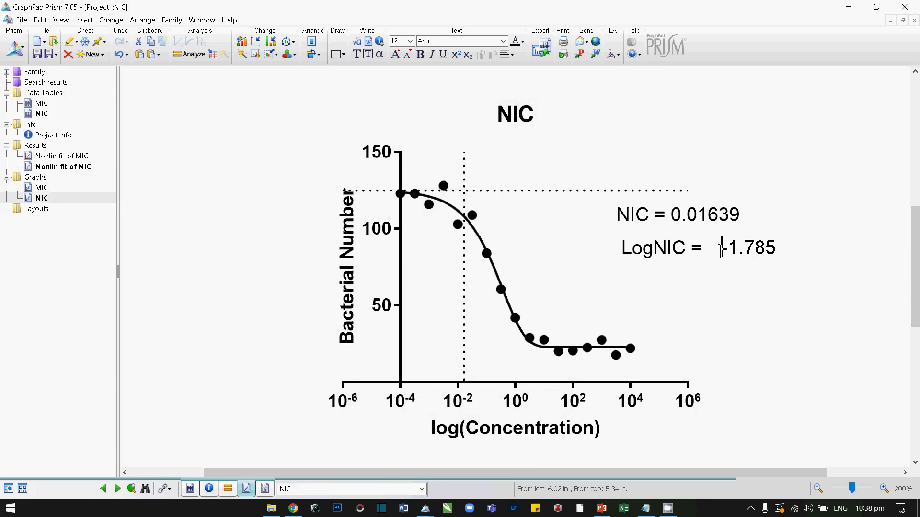
{"action": "double_click", "coordinate": [677, 250]}
{"action": "double_click", "coordinate": [698, 248]}
{"action": "left_click", "coordinate": [701, 250]}
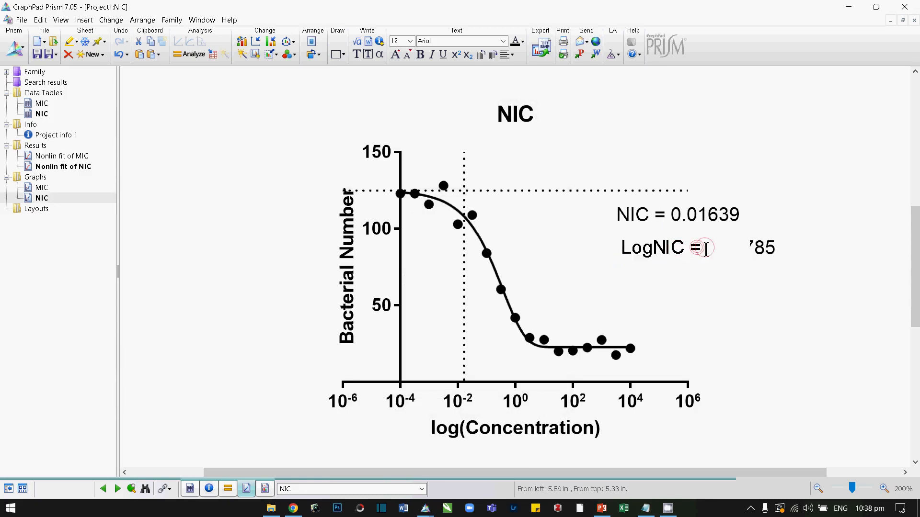
{"action": "left_click", "coordinate": [748, 245]}
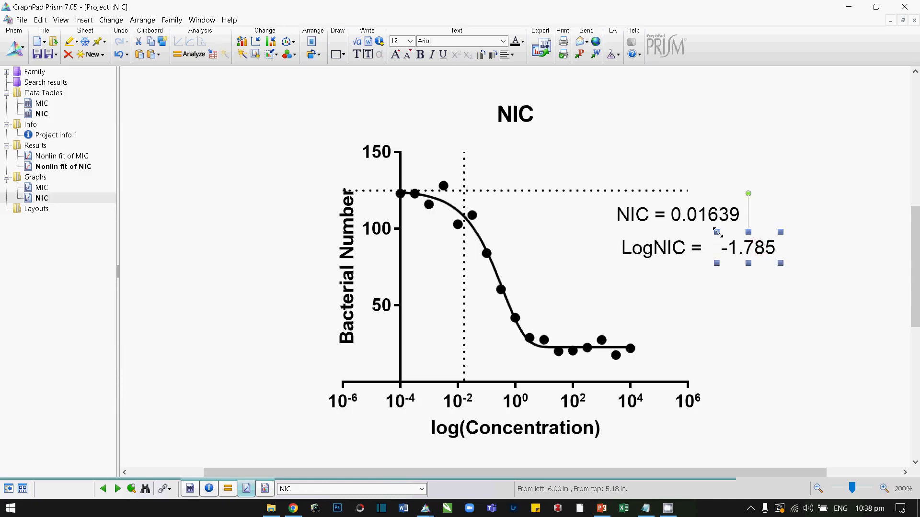
{"action": "left_click_drag", "start_coordinate": [699, 233], "coordinate": [706, 233]}
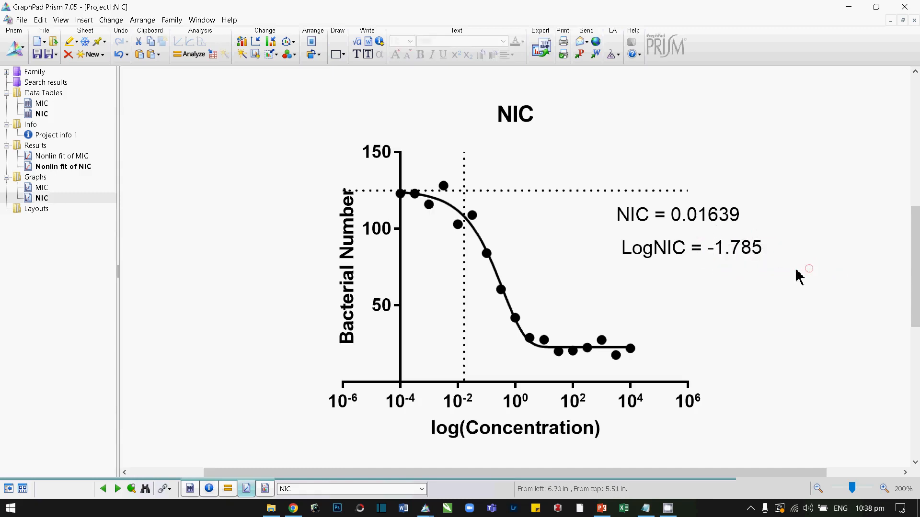
Step: Move the "LogNIC =" label and its value up and left so their equals sign and number align beneath the NIC line
{"action": "left_click", "coordinate": [645, 253]}
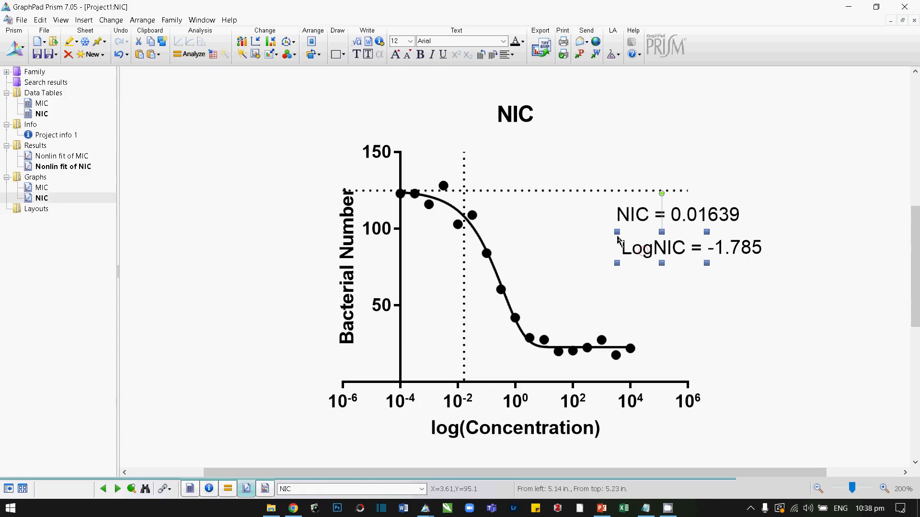
{"action": "left_click_drag", "start_coordinate": [622, 235], "coordinate": [582, 226]}
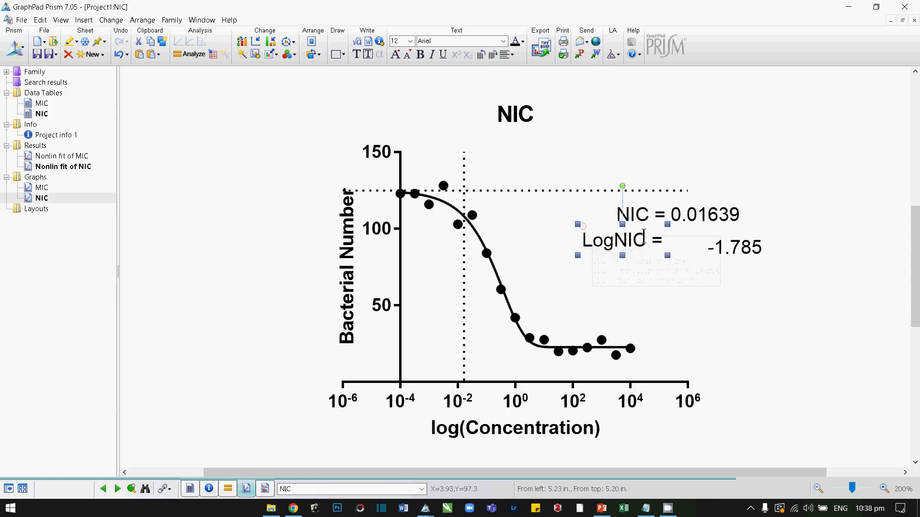
{"action": "left_click", "coordinate": [737, 243]}
{"action": "left_click_drag", "start_coordinate": [738, 241], "coordinate": [700, 227]}
{"action": "key", "text": "Left"}
{"action": "key", "text": "Down"}
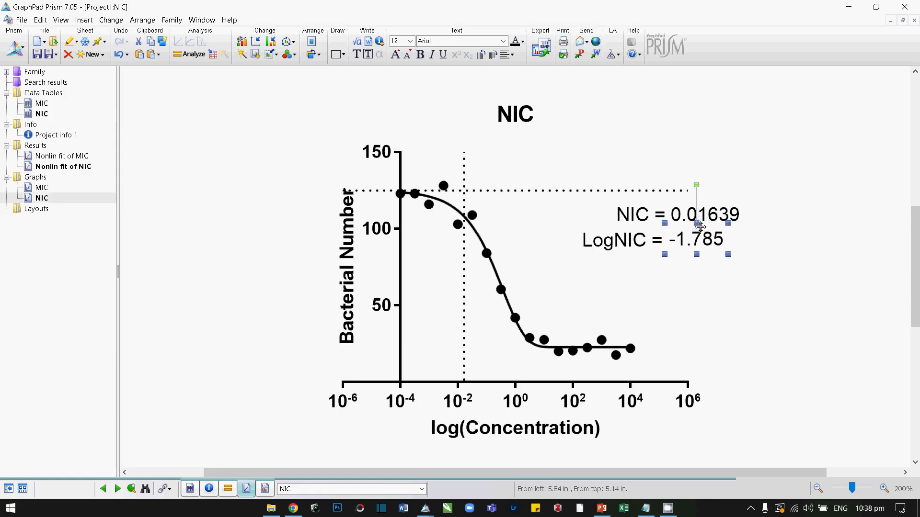
{"action": "left_click", "coordinate": [763, 265]}
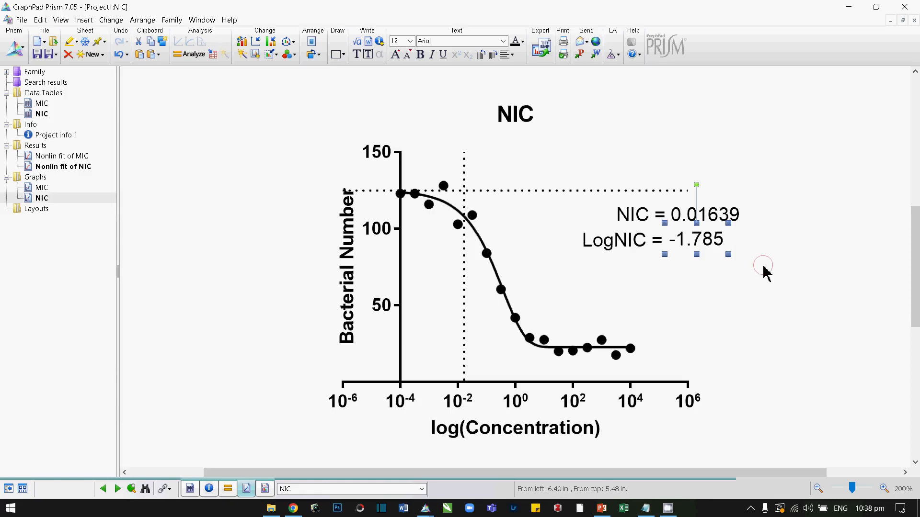